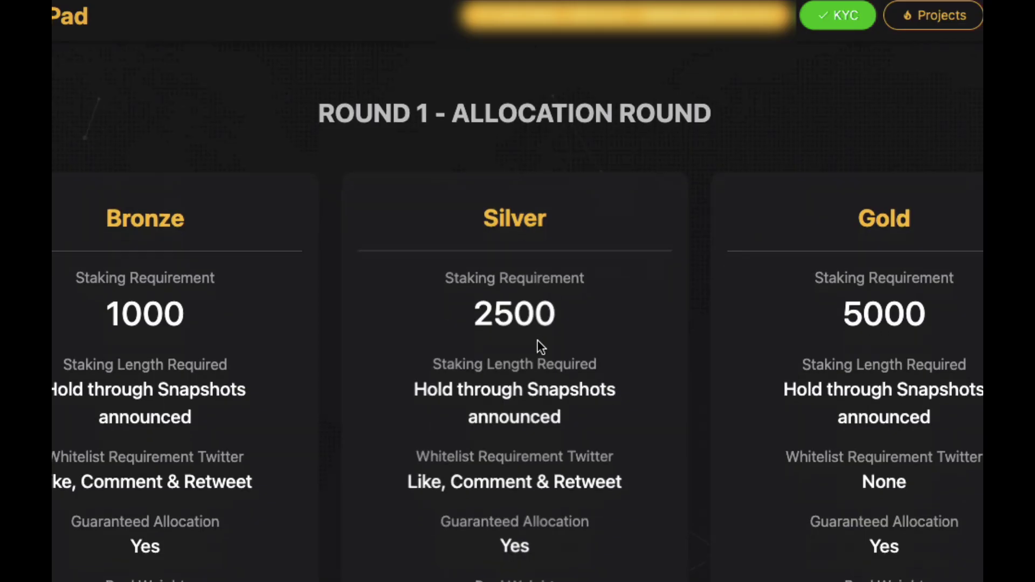
Review the staking requirements and pool weights of the allocation round tiers, from Silver through Diamond and Community Contributor
{"action": "scroll", "coordinate": [537, 340], "scroll_direction": "down", "scroll_amount": 8}
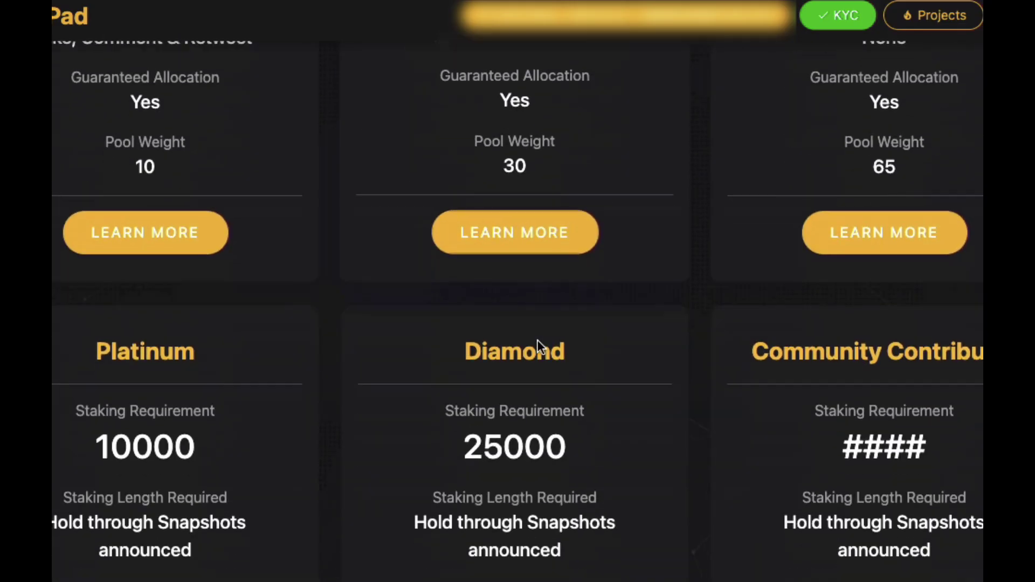
{"action": "scroll", "coordinate": [537, 340], "scroll_direction": "down", "scroll_amount": 5}
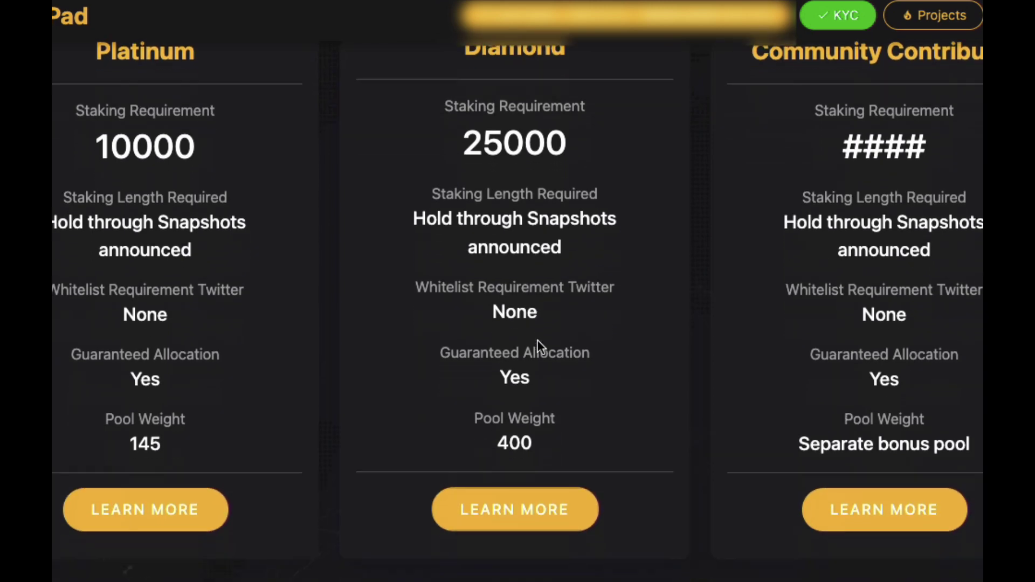
{"action": "scroll", "coordinate": [537, 339], "scroll_direction": "down", "scroll_amount": 10}
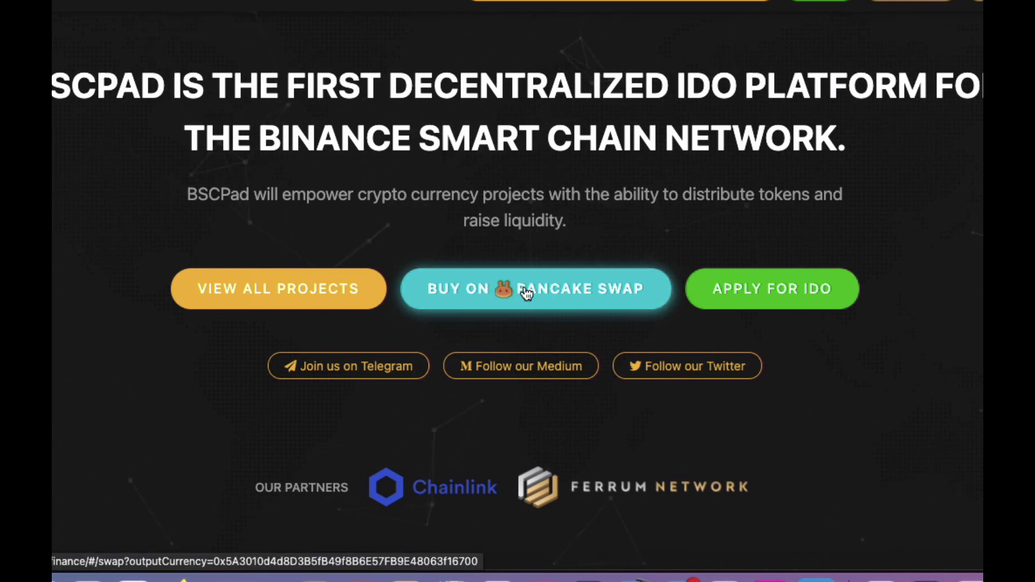
Open the BSCPAD token purchase page on PancakeSwap and acknowledge the imported-token warning
{"action": "left_click", "coordinate": [525, 291]}
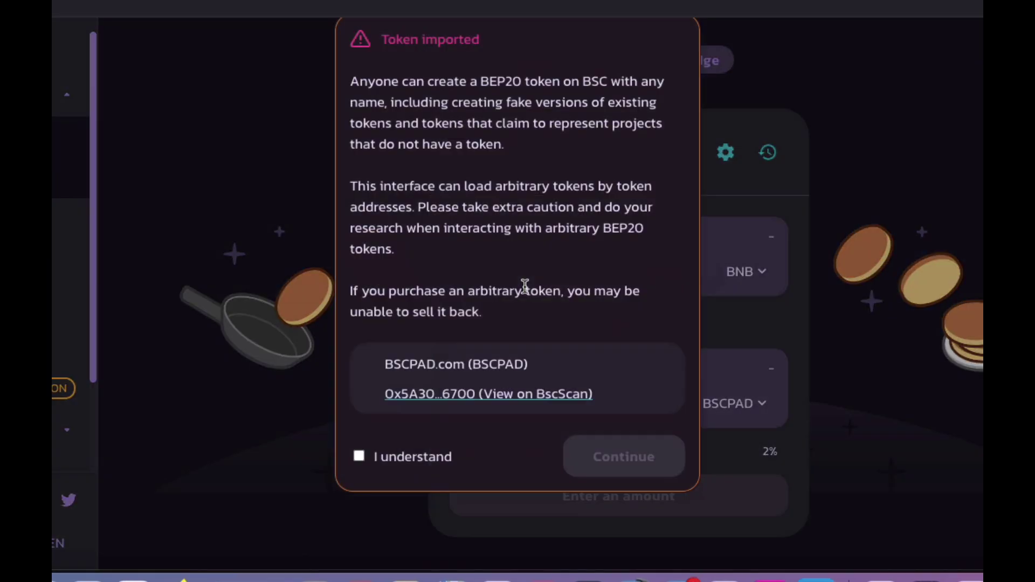
{"action": "left_click", "coordinate": [369, 468]}
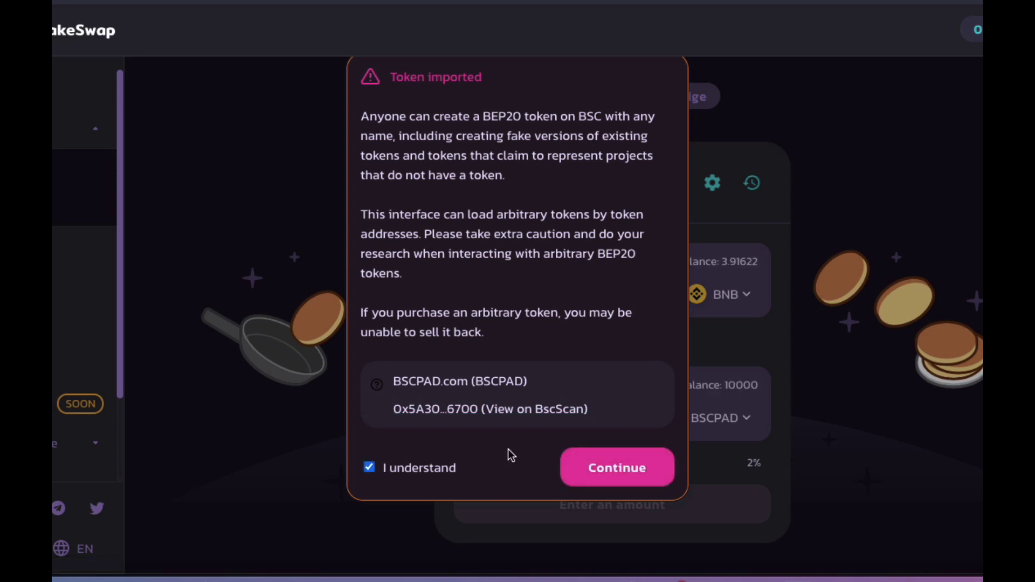
{"action": "left_click", "coordinate": [596, 477]}
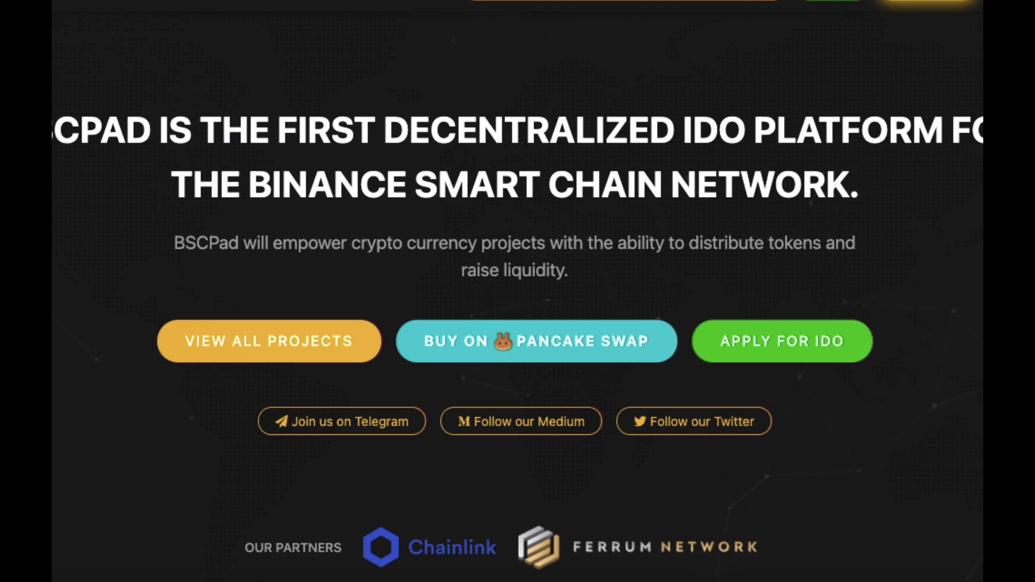
{"action": "scroll", "coordinate": [517, 292], "scroll_direction": "down", "scroll_amount": 10}
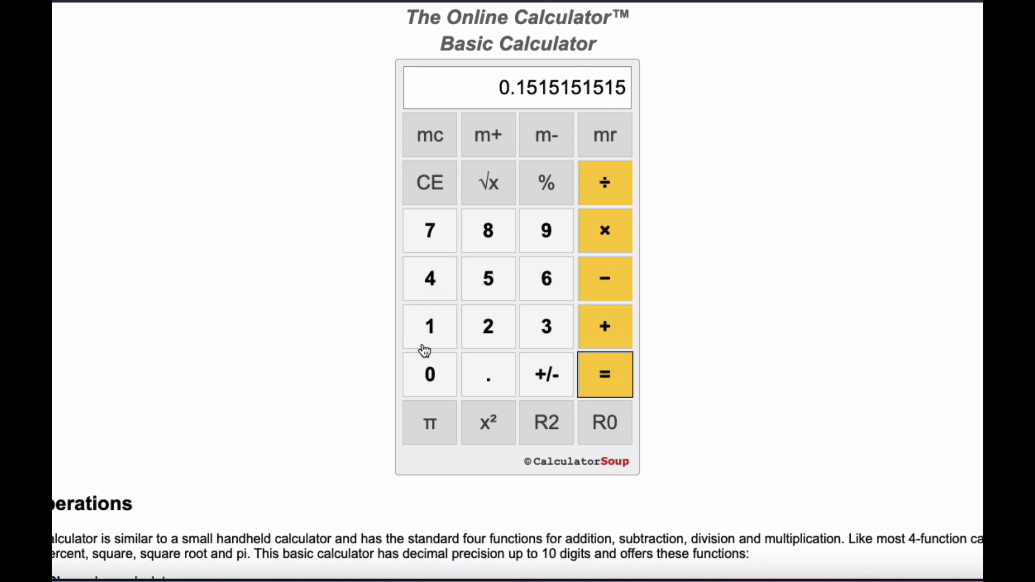
Clear the online calculator and compute 1 divided by 6.6
{"action": "left_click", "coordinate": [426, 183]}
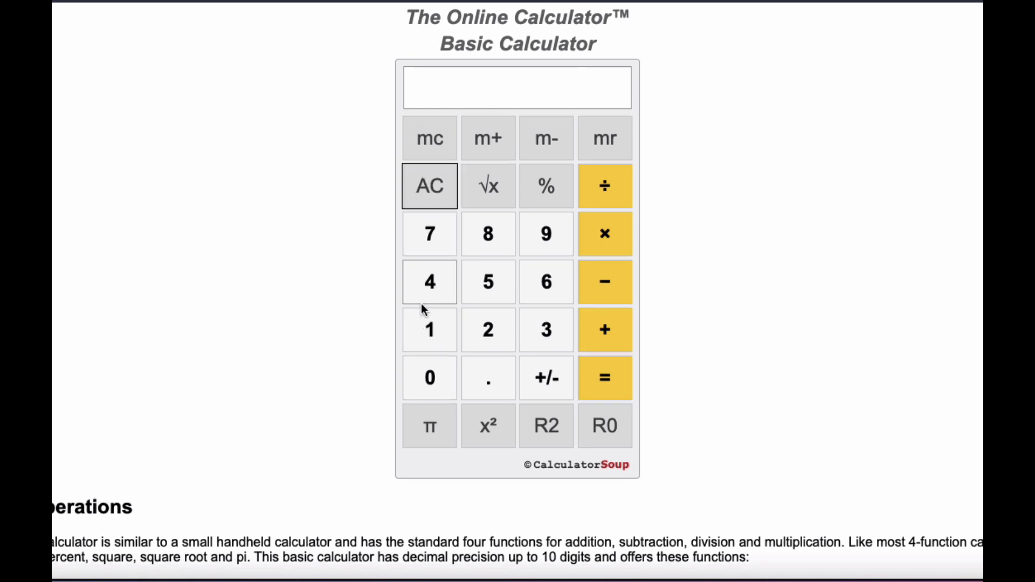
{"action": "left_click", "coordinate": [428, 338]}
{"action": "left_click", "coordinate": [602, 184]}
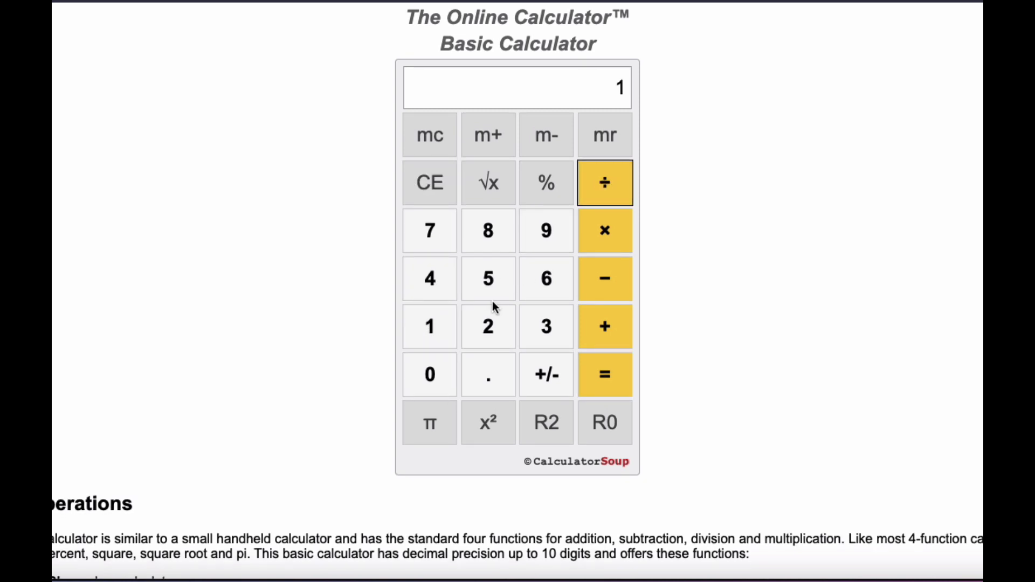
{"action": "left_click", "coordinate": [539, 276]}
{"action": "left_click", "coordinate": [483, 376]}
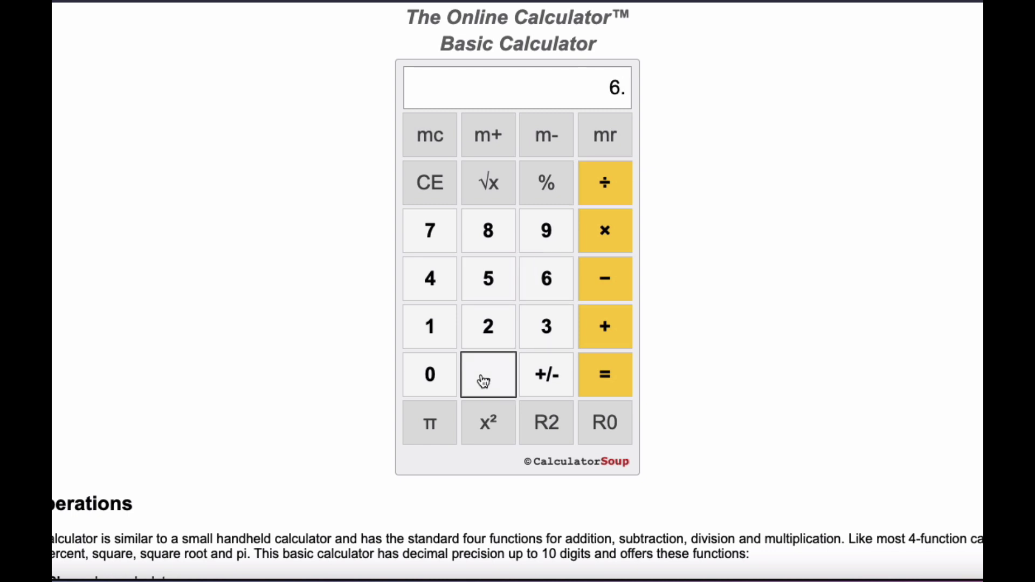
{"action": "left_click", "coordinate": [554, 275]}
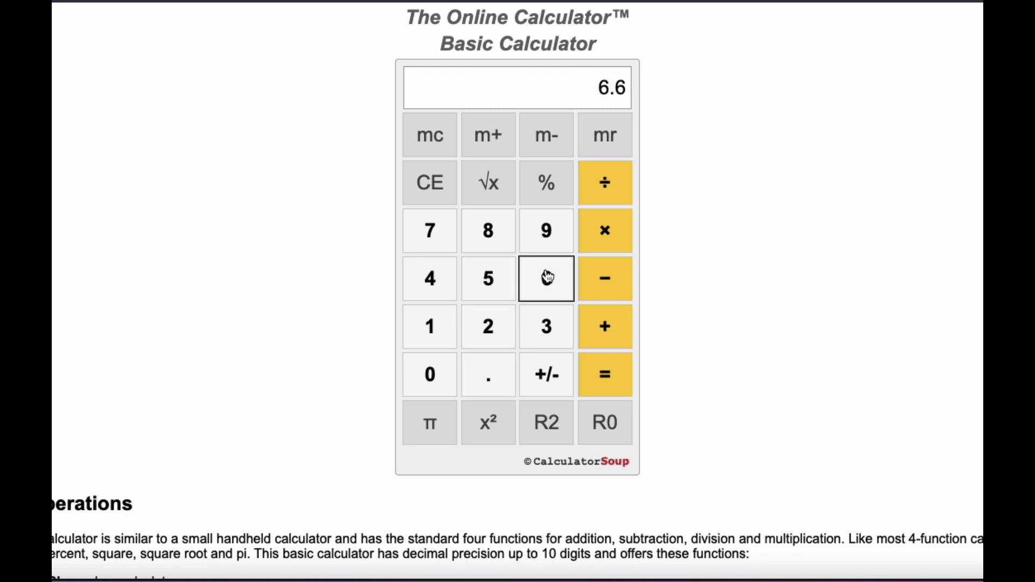
{"action": "left_click", "coordinate": [605, 373]}
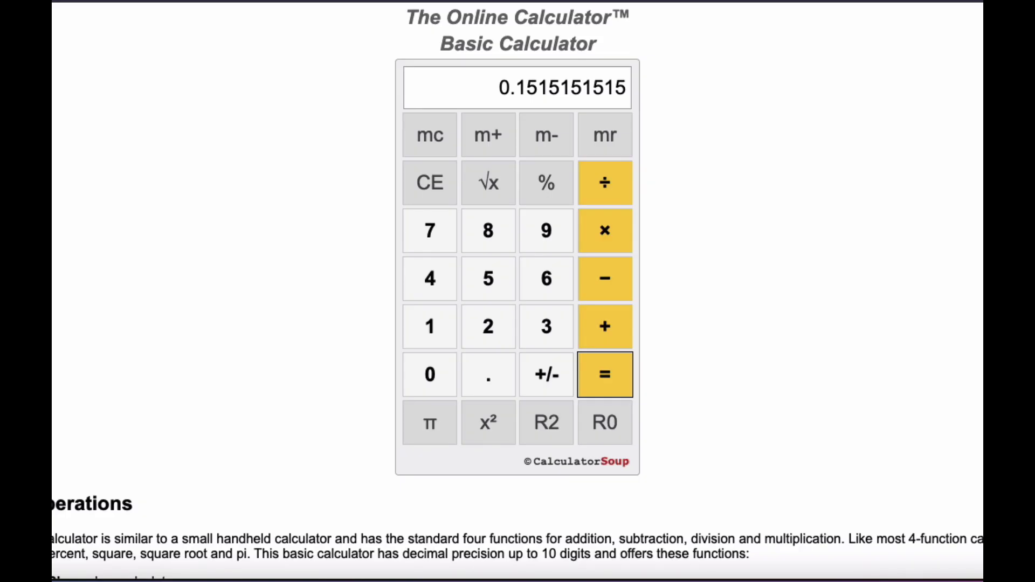
Clear the previous result and compute 1 divided by 33
{"action": "left_click", "coordinate": [428, 184]}
{"action": "left_click", "coordinate": [429, 336]}
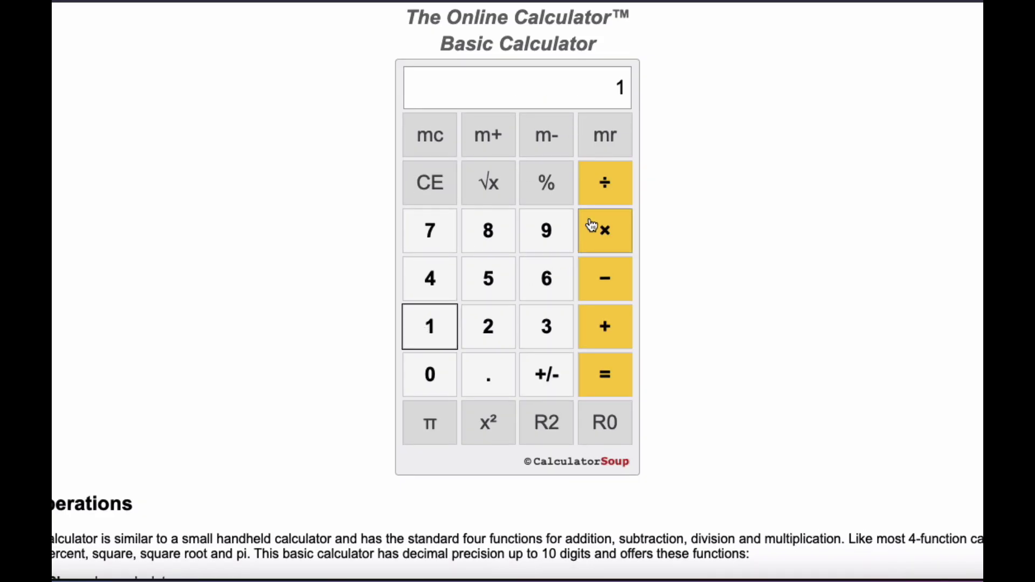
{"action": "left_click", "coordinate": [610, 185]}
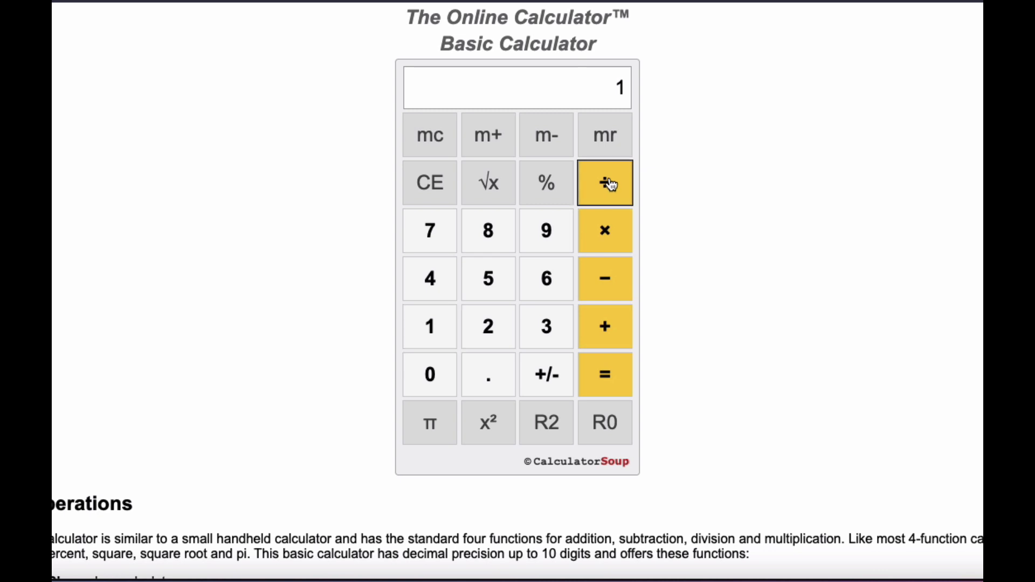
{"action": "double_click", "coordinate": [546, 327]}
{"action": "left_click", "coordinate": [603, 380]}
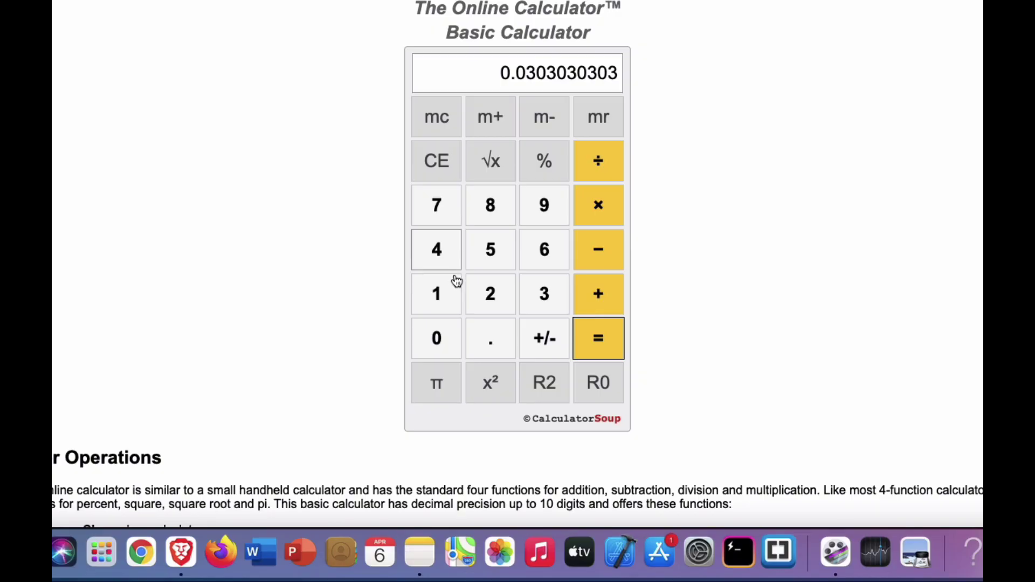
Clear the previous result and compute 1 divided by 66
{"action": "left_click", "coordinate": [436, 162]}
{"action": "left_click", "coordinate": [437, 302]}
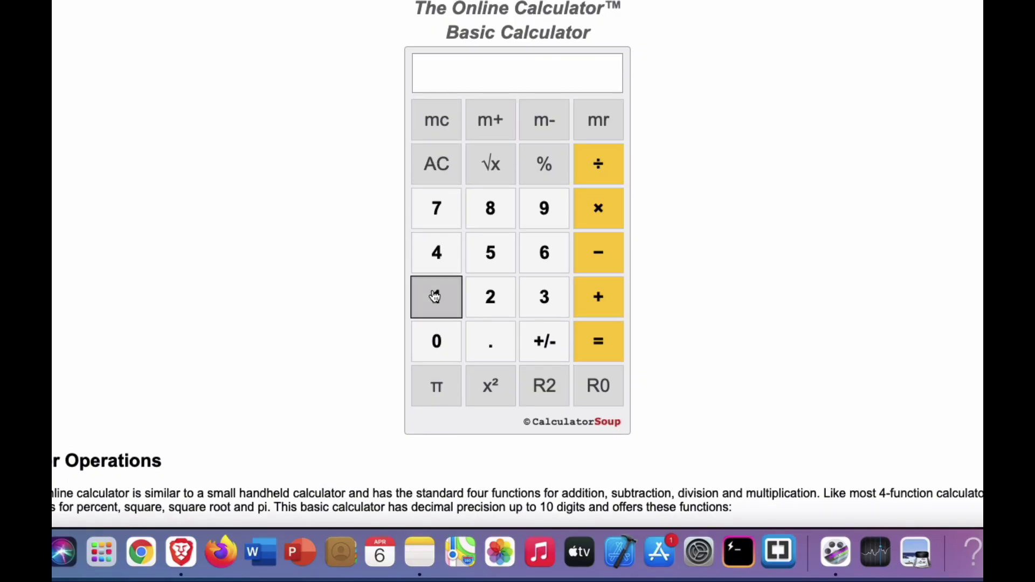
{"action": "left_click", "coordinate": [600, 159]}
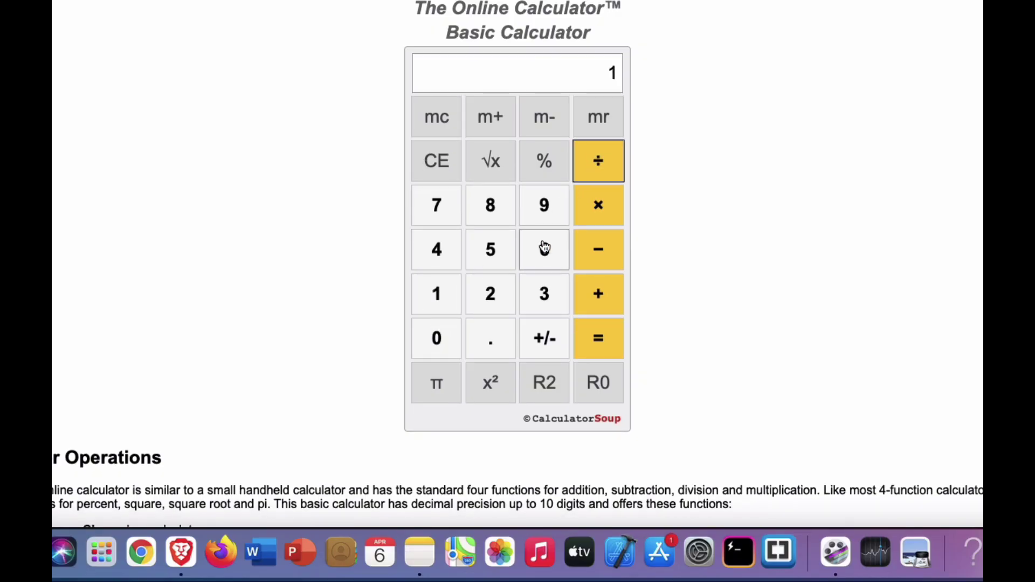
{"action": "double_click", "coordinate": [555, 247]}
{"action": "left_click", "coordinate": [600, 337]}
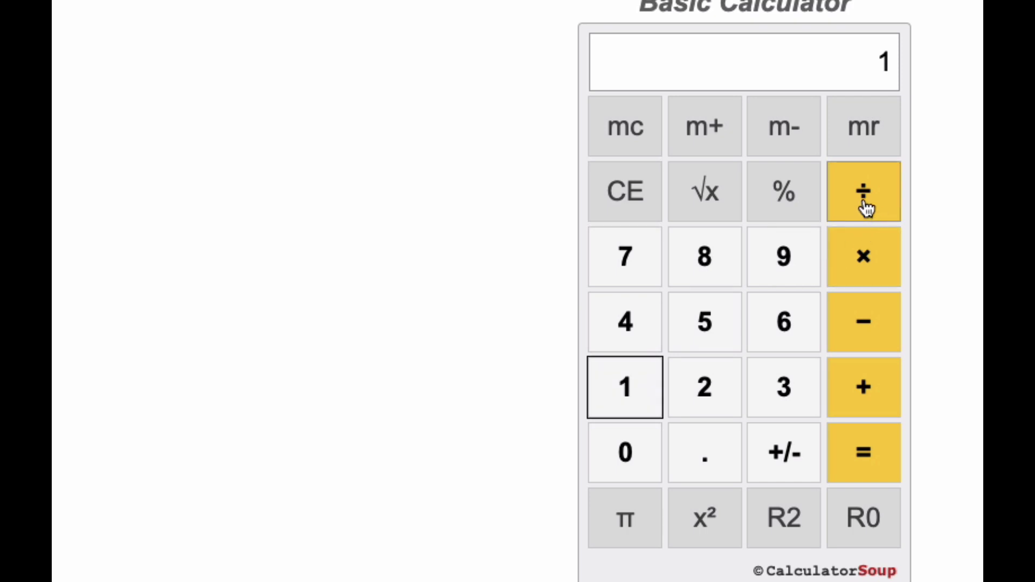
Divide the entered 1 by 14 on the calculator
{"action": "left_click", "coordinate": [863, 202]}
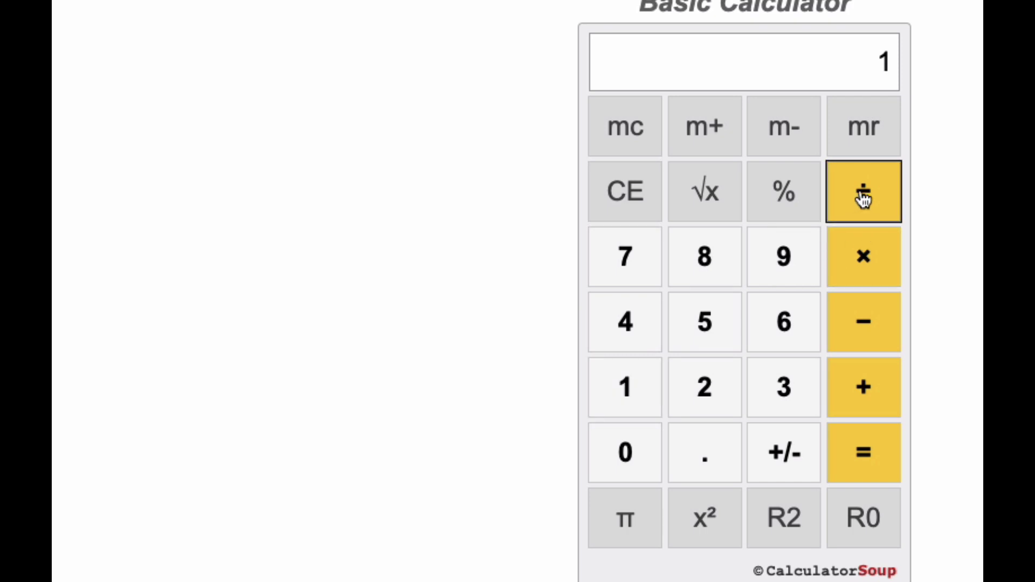
{"action": "left_click", "coordinate": [631, 386]}
{"action": "left_click", "coordinate": [629, 321]}
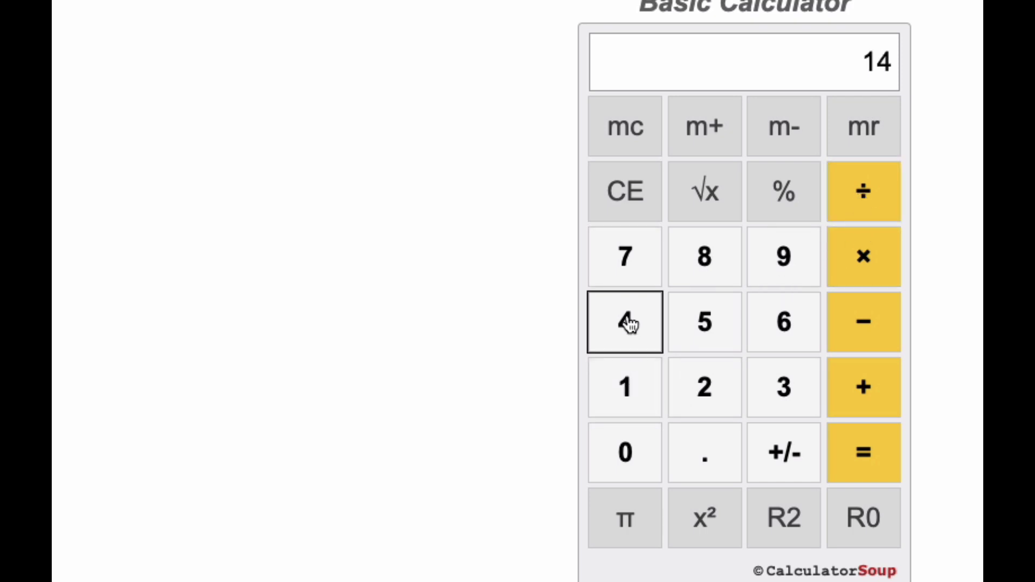
{"action": "left_click", "coordinate": [857, 462]}
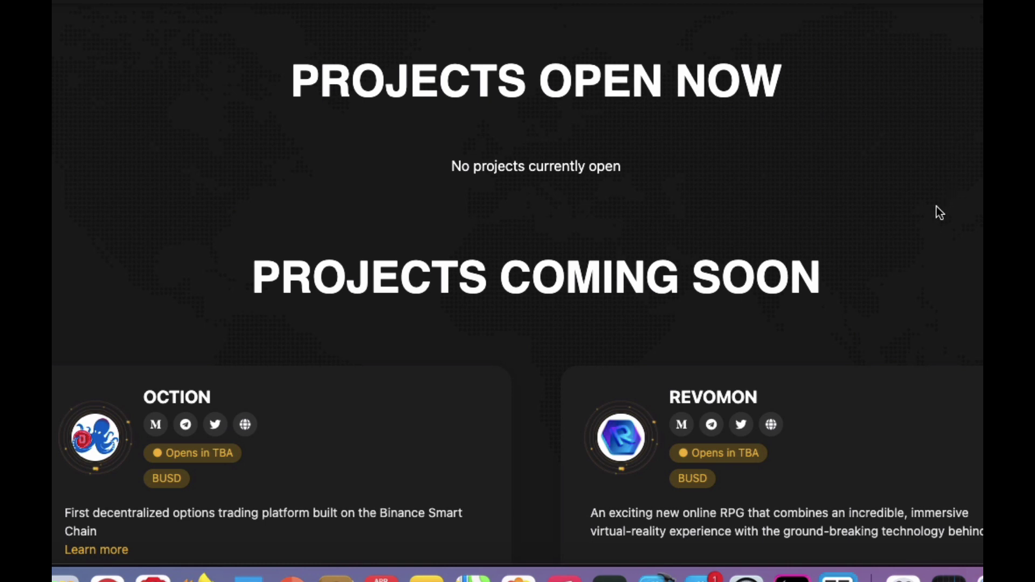
Open the announcement article for the OCTION project listed among the BSCPad projects coming soon
{"action": "scroll", "coordinate": [931, 217], "scroll_direction": "down", "scroll_amount": 4}
{"action": "scroll", "coordinate": [934, 222], "scroll_direction": "down", "scroll_amount": 5}
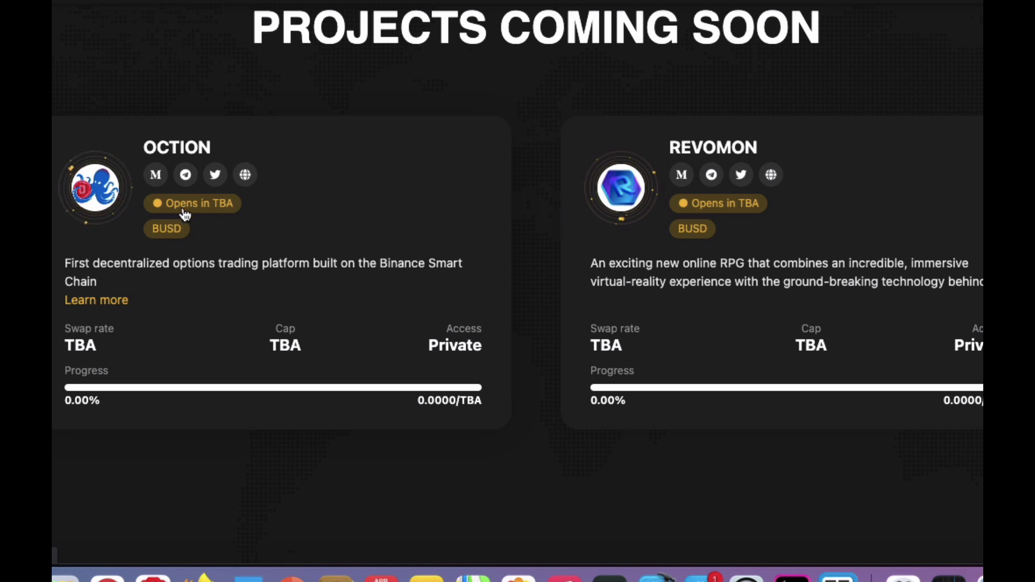
{"action": "left_click", "coordinate": [97, 300]}
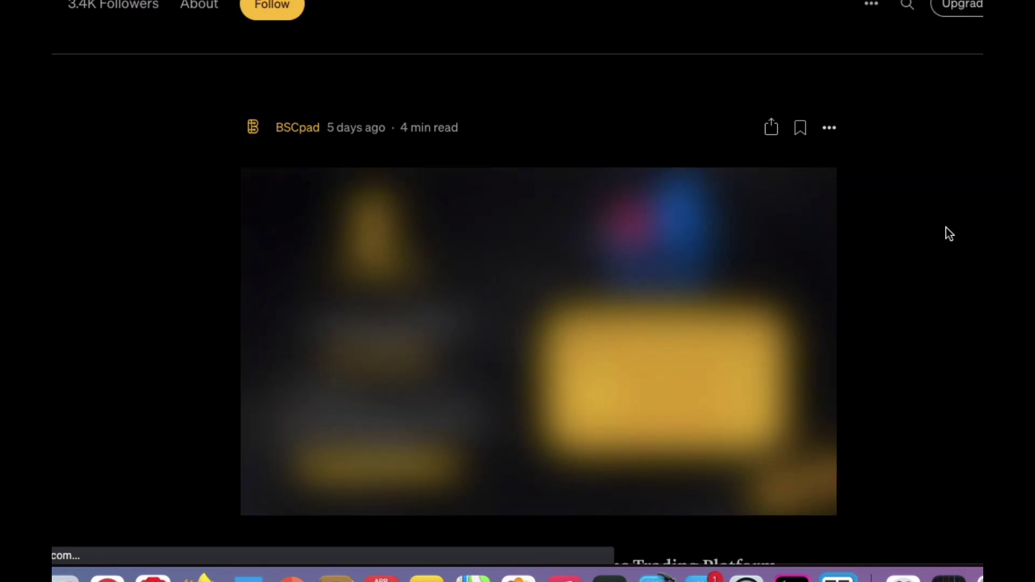
Read the OCTION launch article for its snapshot times, token price, round opening times, listing date and token supply
{"action": "scroll", "coordinate": [946, 228], "scroll_direction": "up", "scroll_amount": 3}
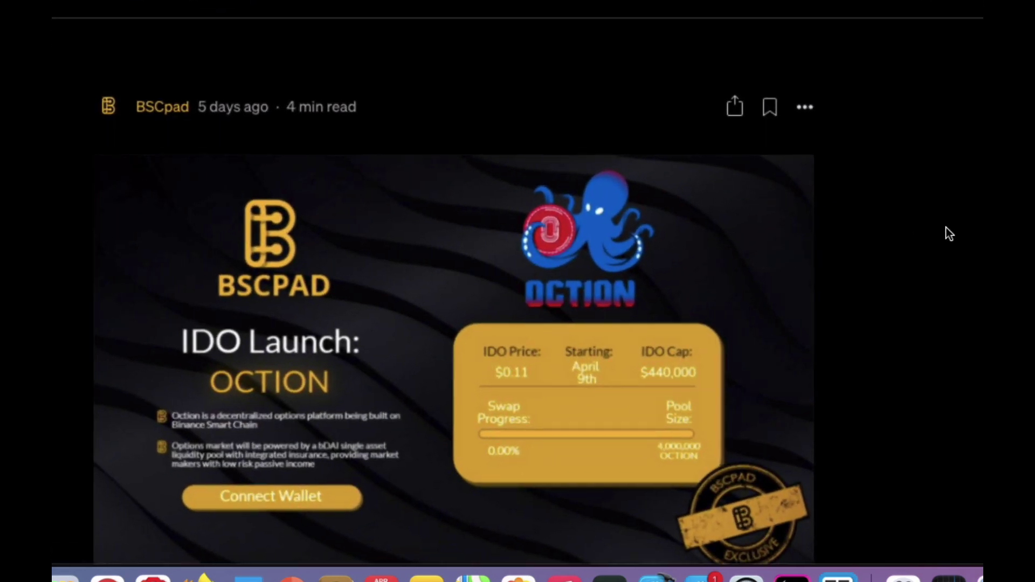
{"action": "scroll", "coordinate": [949, 234], "scroll_direction": "down", "scroll_amount": 5}
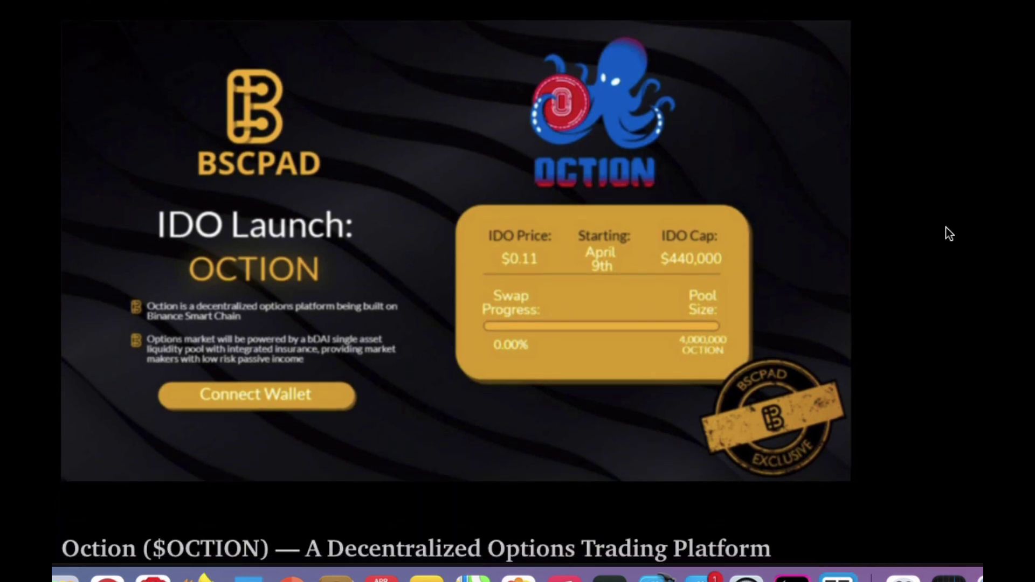
{"action": "scroll", "coordinate": [946, 227], "scroll_direction": "down", "scroll_amount": 10}
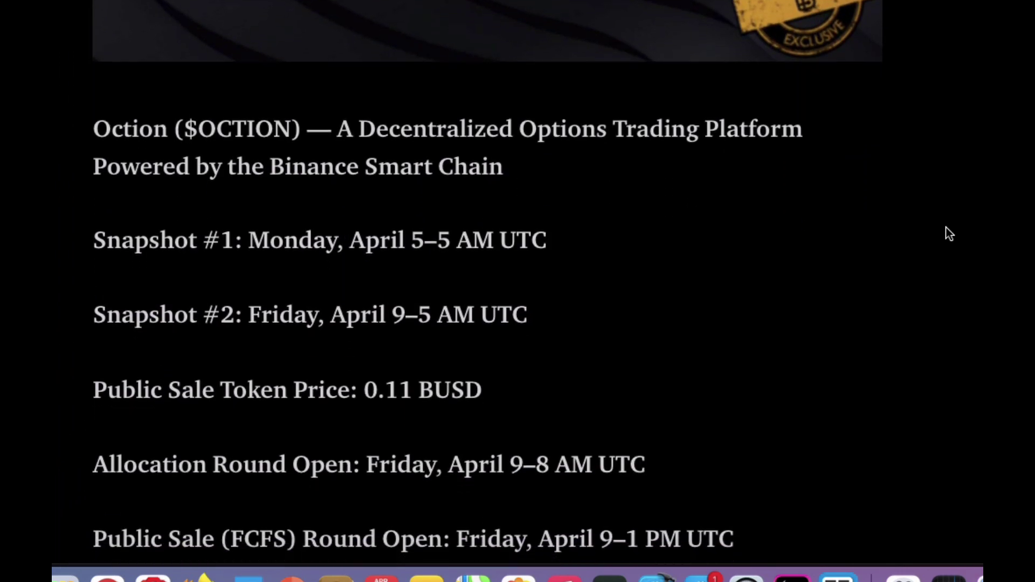
{"action": "scroll", "coordinate": [950, 234], "scroll_direction": "down", "scroll_amount": 4}
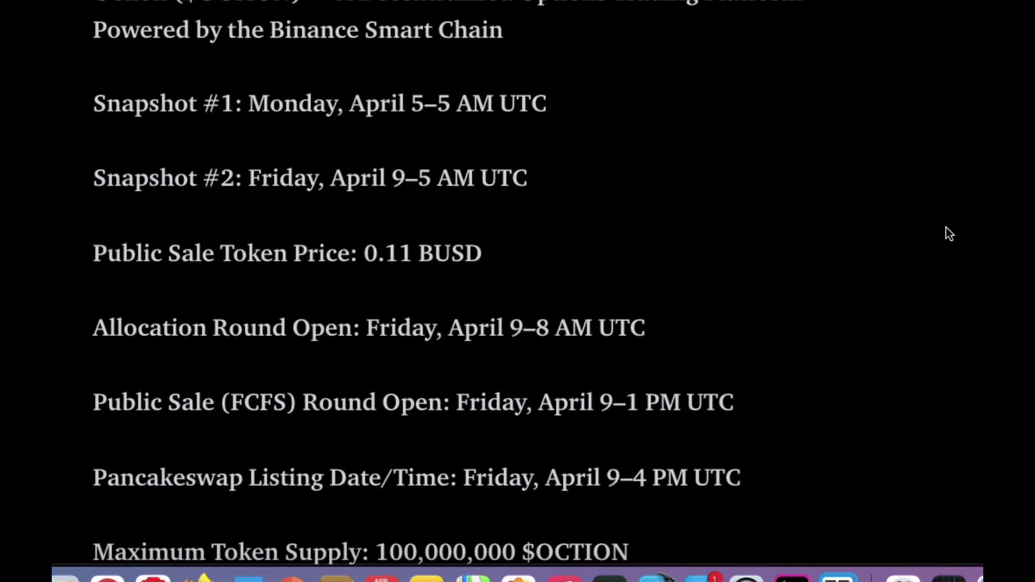
{"action": "scroll", "coordinate": [945, 227], "scroll_direction": "down", "scroll_amount": 3}
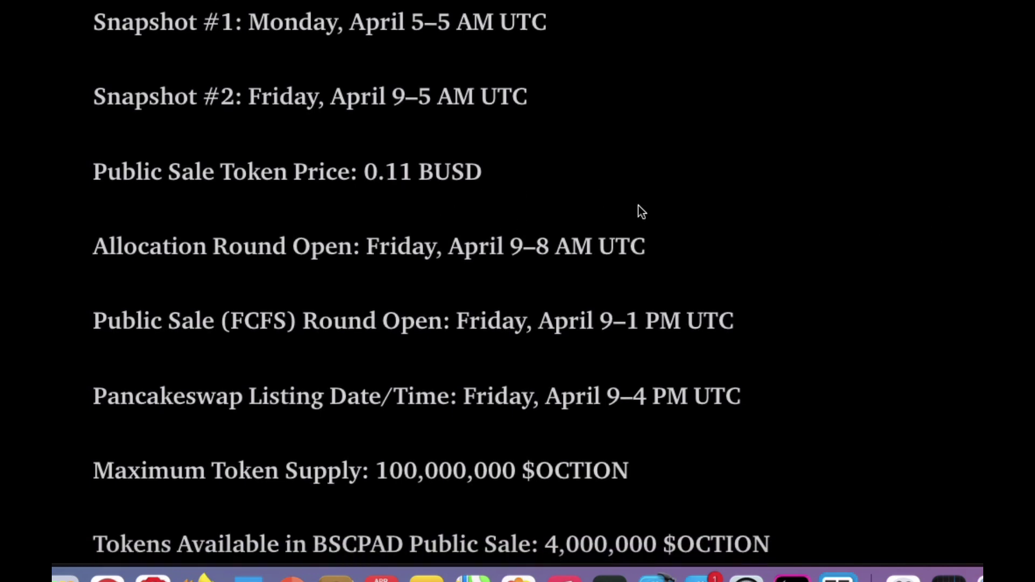
{"action": "scroll", "coordinate": [722, 244], "scroll_direction": "down", "scroll_amount": 4}
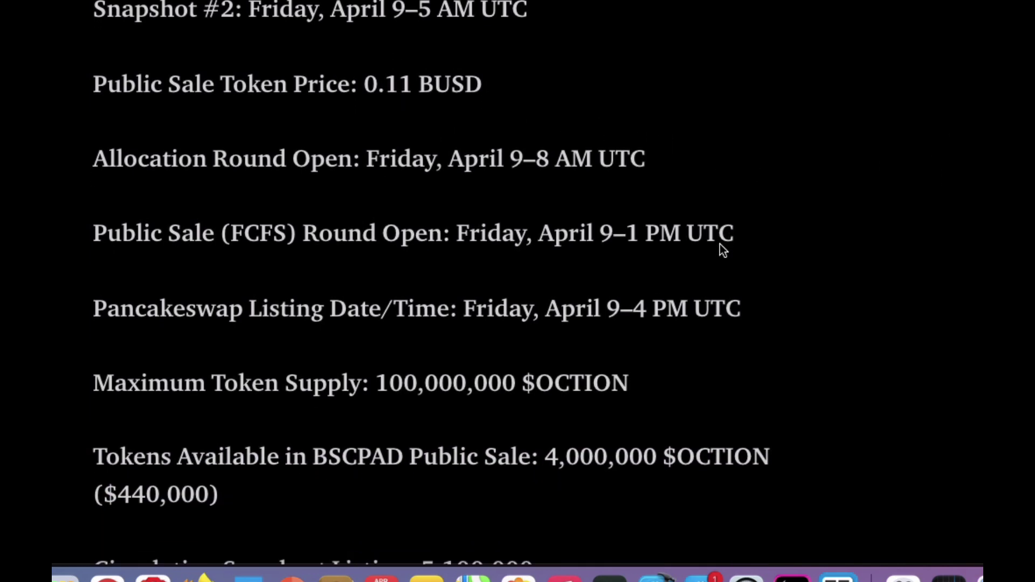
{"action": "scroll", "coordinate": [723, 249], "scroll_direction": "down", "scroll_amount": 5}
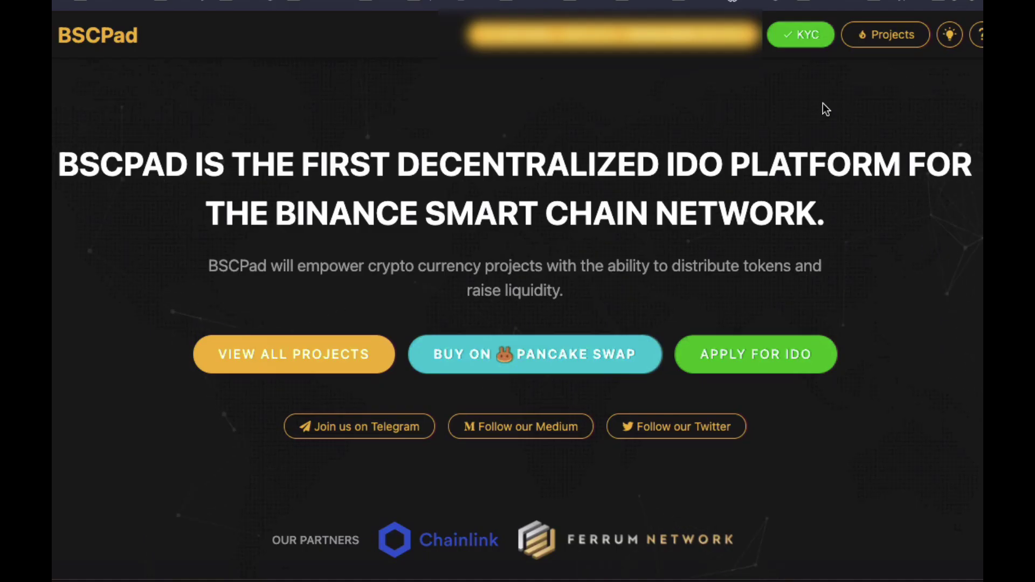
Go to the BSCPad projects list and open the pool page of the open 8PAY project
{"action": "left_click", "coordinate": [884, 38]}
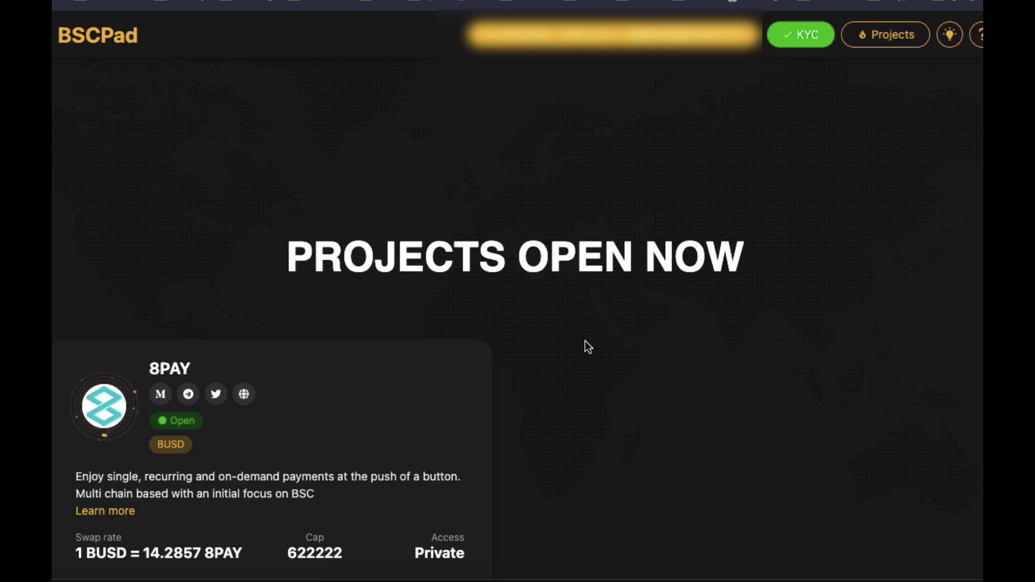
{"action": "scroll", "coordinate": [588, 347], "scroll_direction": "down", "scroll_amount": 3}
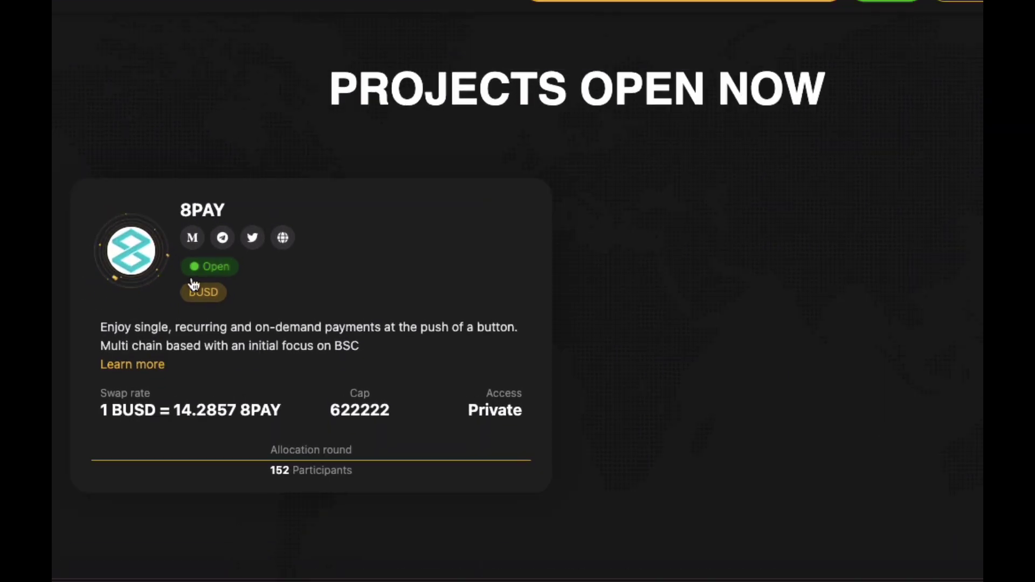
{"action": "left_click", "coordinate": [214, 268]}
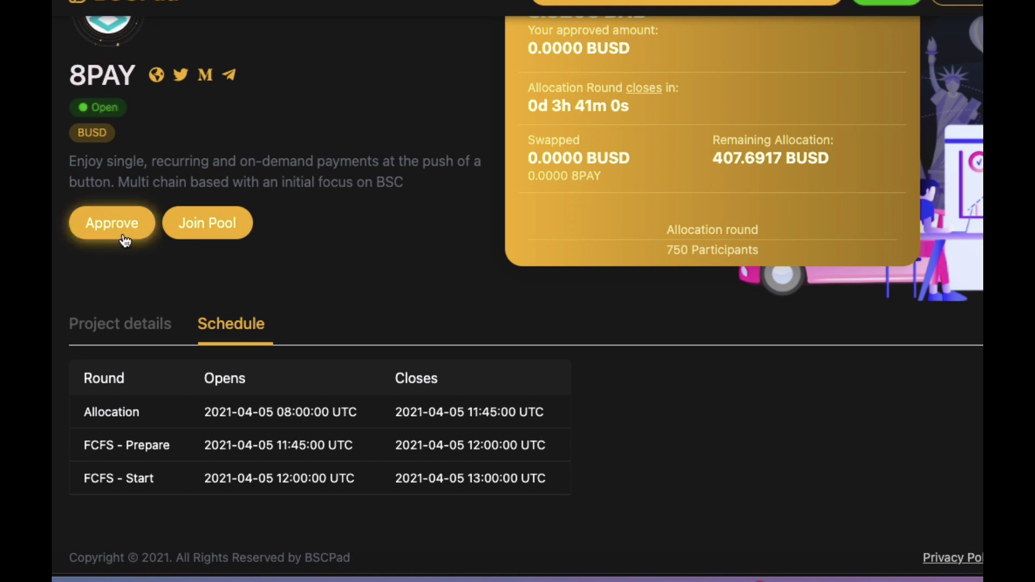
Approve 407 BUSD for the 8PAY pool and confirm the spending permission in the MetaMask wallet
{"action": "left_click", "coordinate": [94, 226]}
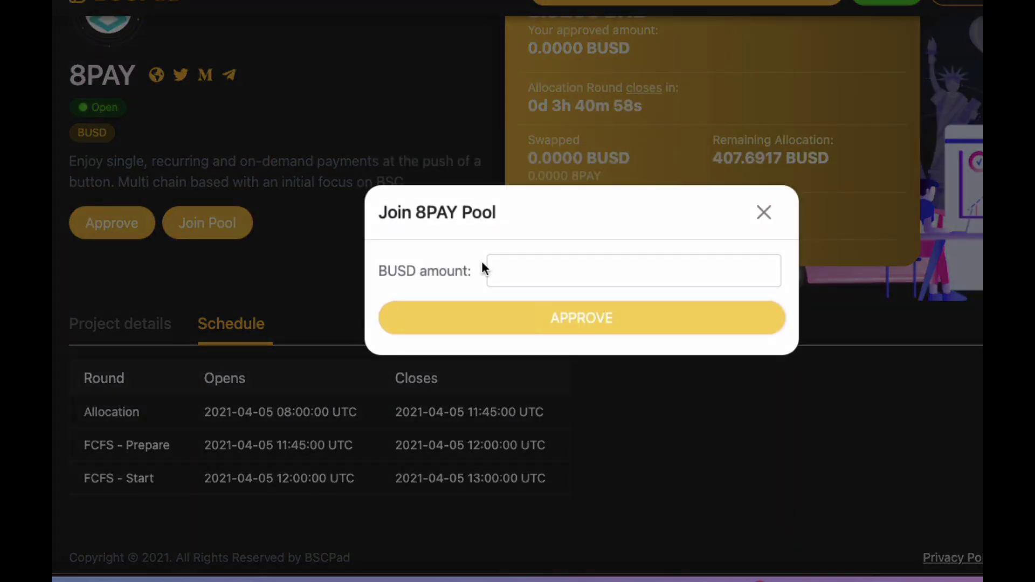
{"action": "left_click", "coordinate": [510, 270]}
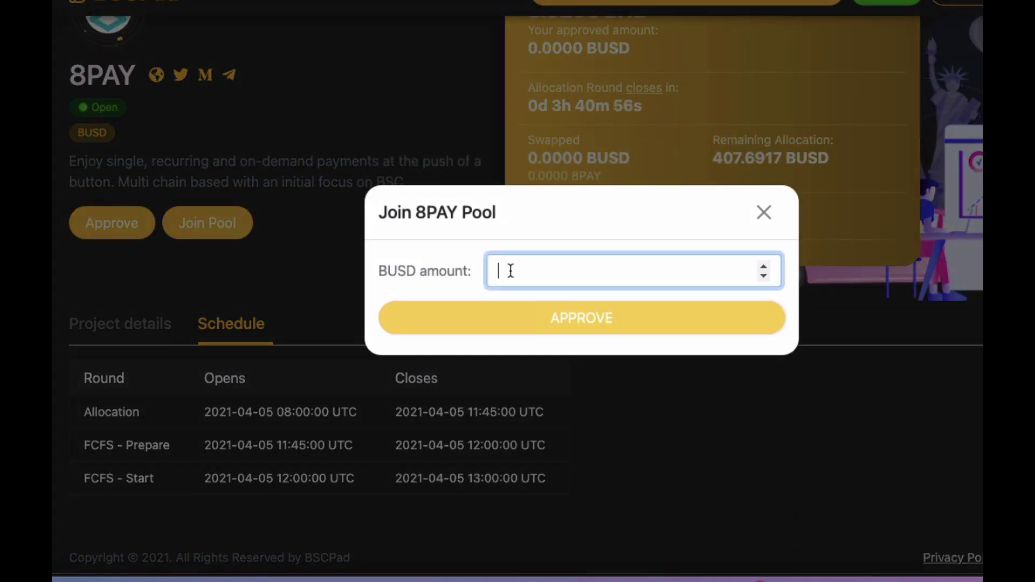
{"action": "type", "text": "40"}
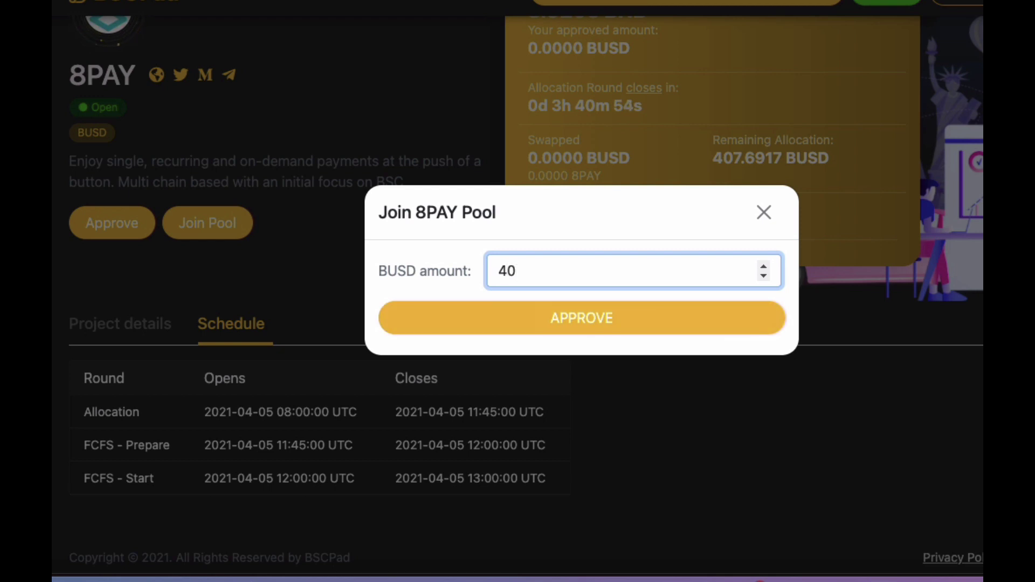
{"action": "type", "text": "7"}
{"action": "left_click", "coordinate": [595, 318]}
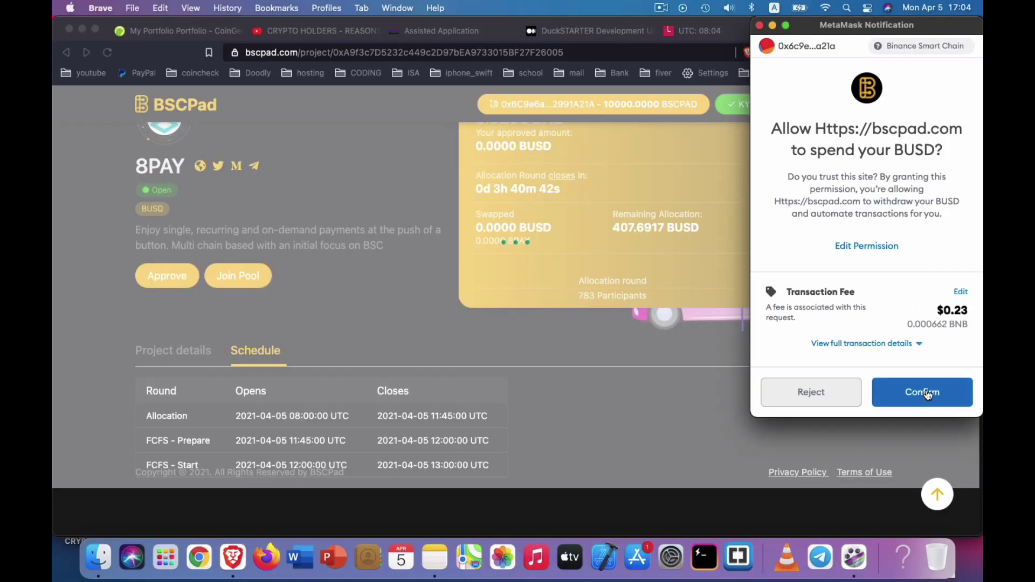
{"action": "left_click", "coordinate": [926, 393]}
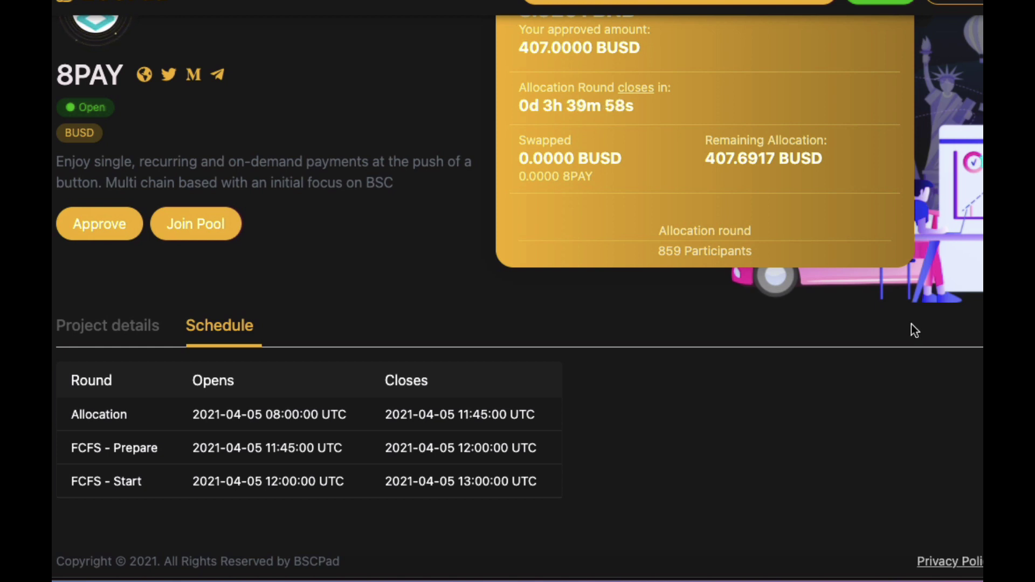
Join the 8PAY pool with 400 BUSD and confirm the transaction in the MetaMask wallet
{"action": "left_click", "coordinate": [197, 221]}
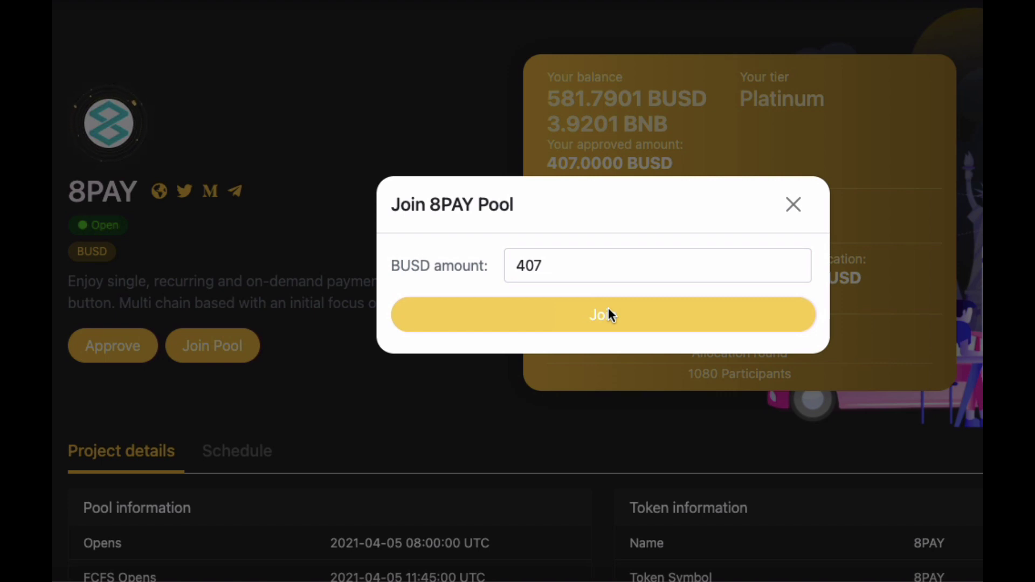
{"action": "left_click", "coordinate": [791, 271]}
{"action": "left_click", "coordinate": [792, 271]}
{"action": "left_click", "coordinate": [792, 272]}
{"action": "left_click", "coordinate": [792, 271]}
{"action": "left_click", "coordinate": [791, 271]}
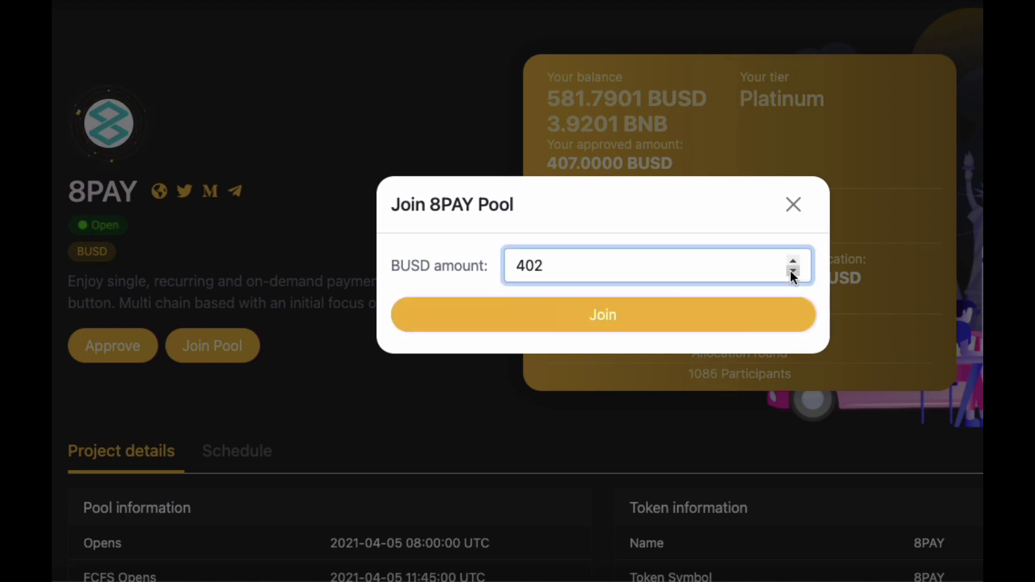
{"action": "left_click", "coordinate": [792, 271]}
{"action": "left_click", "coordinate": [792, 272]}
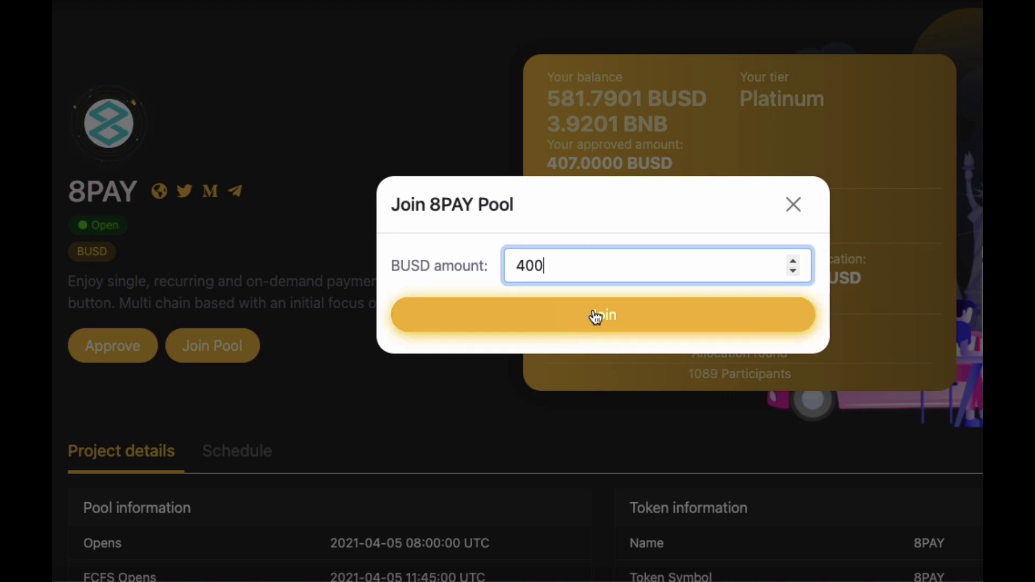
{"action": "left_click", "coordinate": [595, 317]}
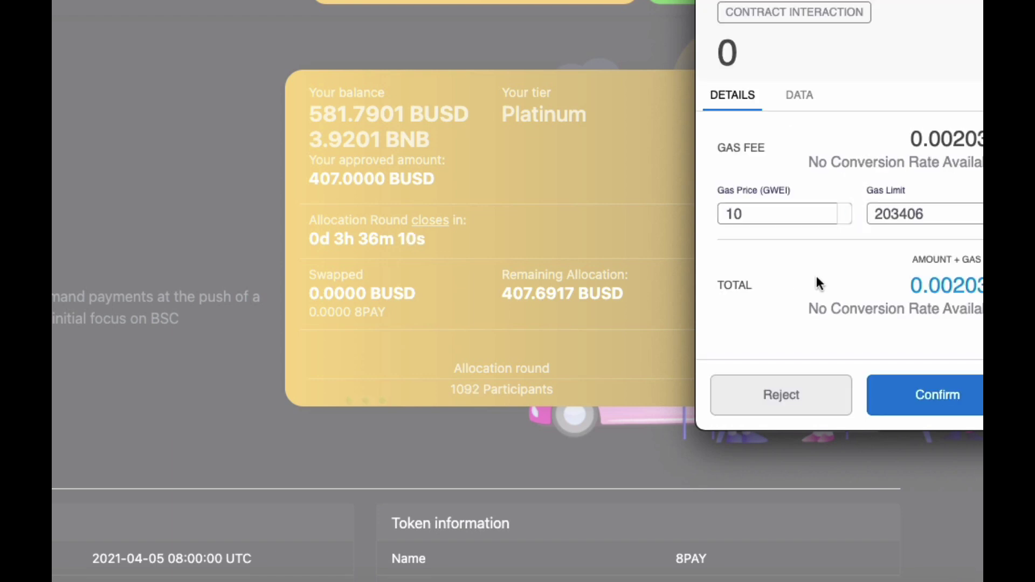
{"action": "left_click", "coordinate": [938, 398]}
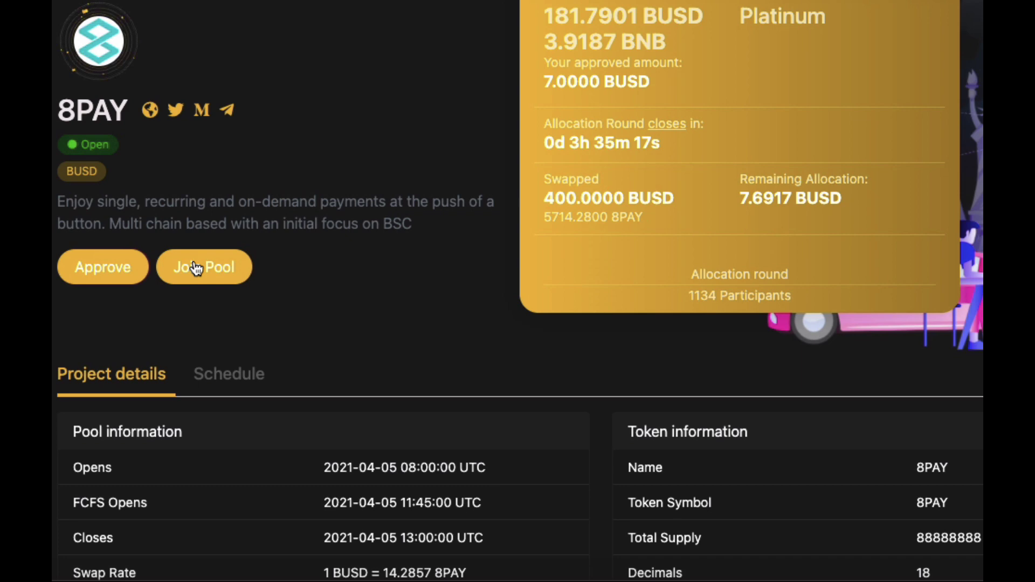
Join the 8PAY pool again with 7 BUSD and confirm the transaction in the wallet
{"action": "left_click", "coordinate": [196, 268]}
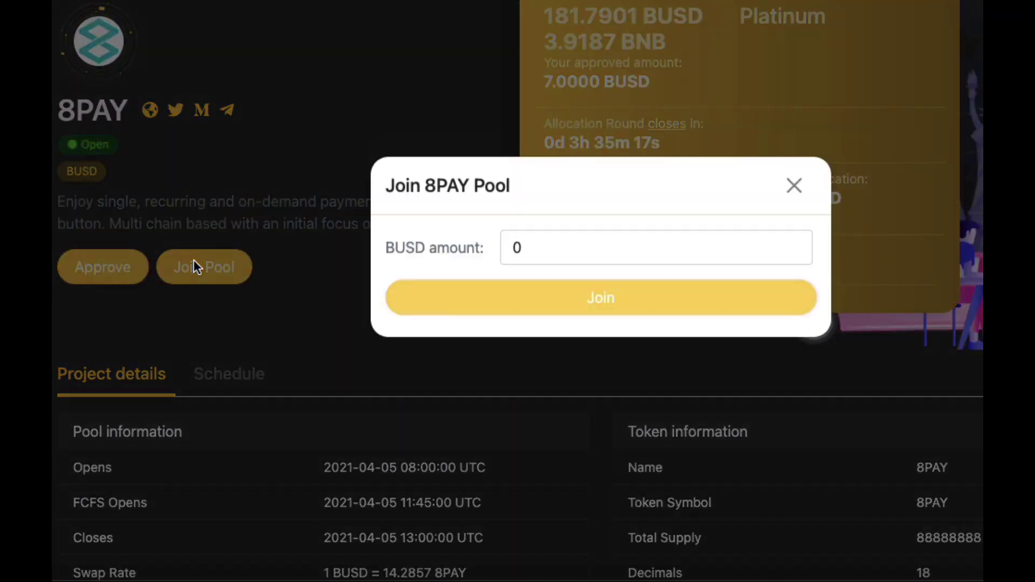
{"action": "left_click", "coordinate": [529, 262]}
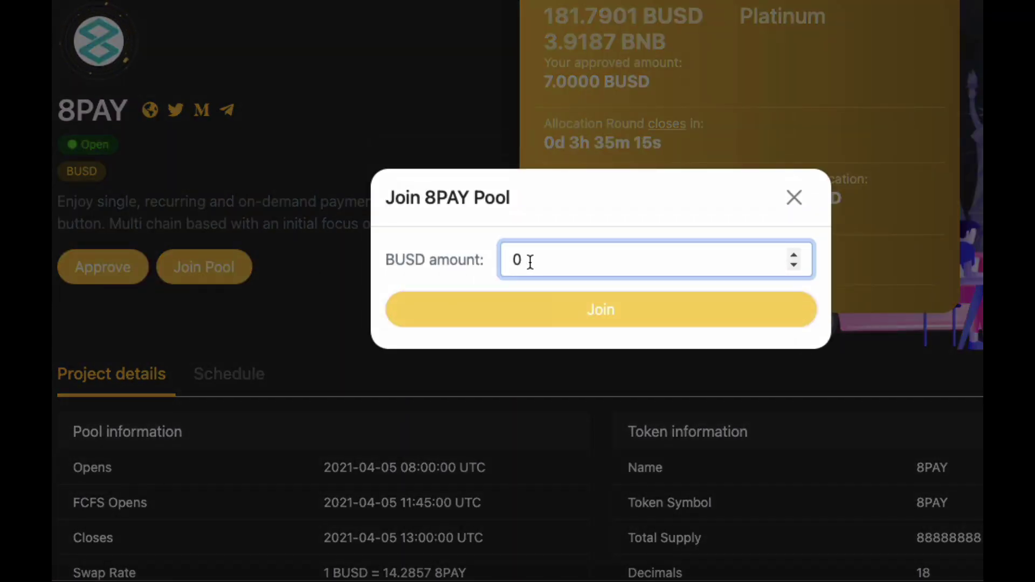
{"action": "key", "text": "BackSpace"}
{"action": "type", "text": "7"}
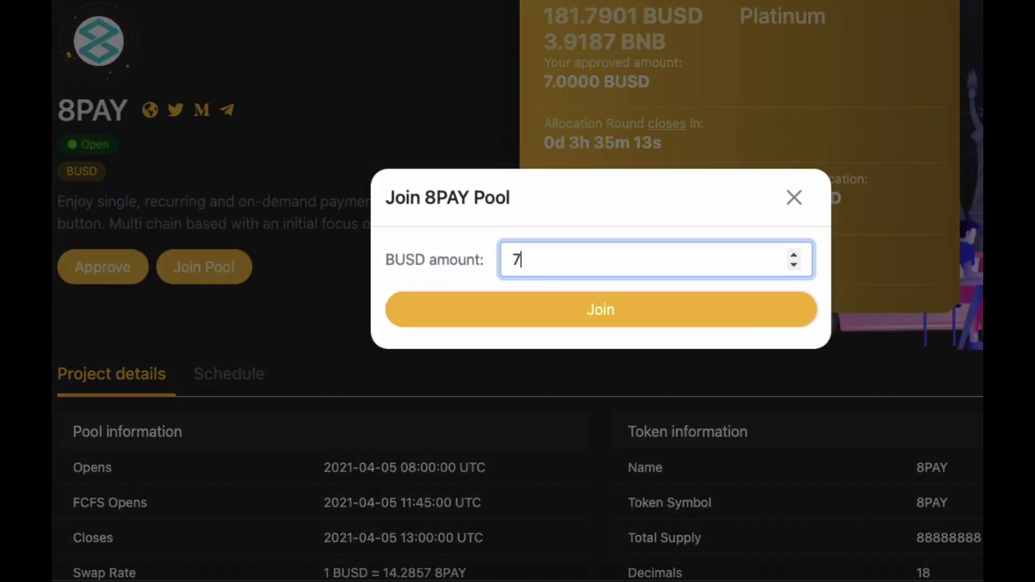
{"action": "left_click", "coordinate": [596, 308]}
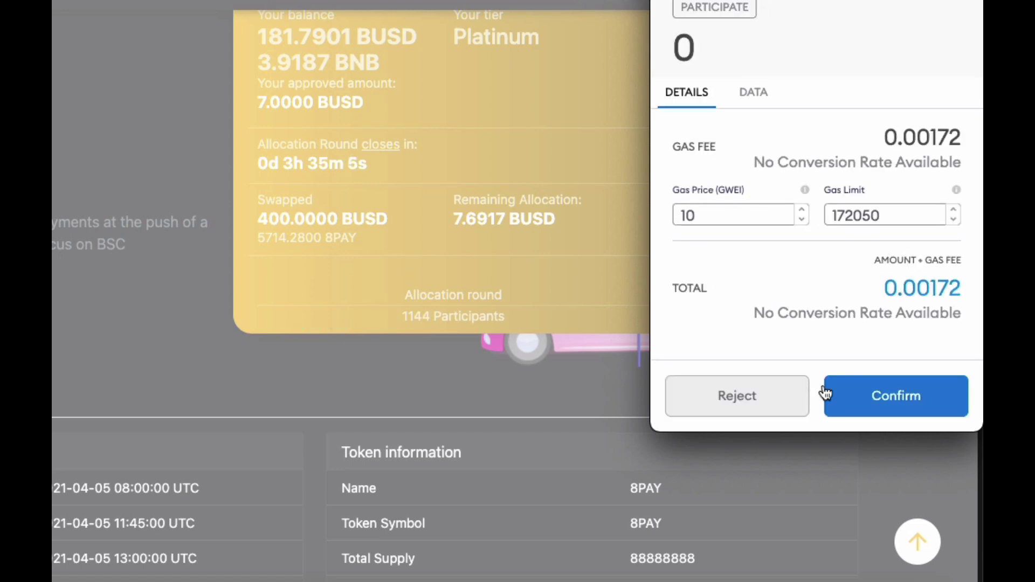
{"action": "left_click", "coordinate": [887, 393]}
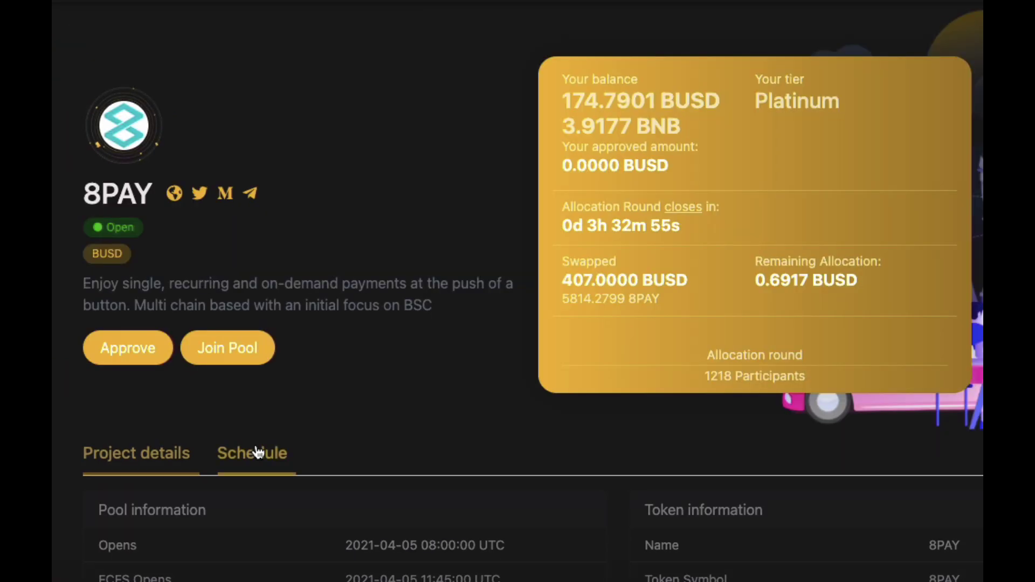
Check the 8PAY round schedule against the current UTC time on Time.is, and return to the pool page
{"action": "left_click", "coordinate": [254, 450]}
{"action": "scroll", "coordinate": [296, 440], "scroll_direction": "down", "scroll_amount": 3}
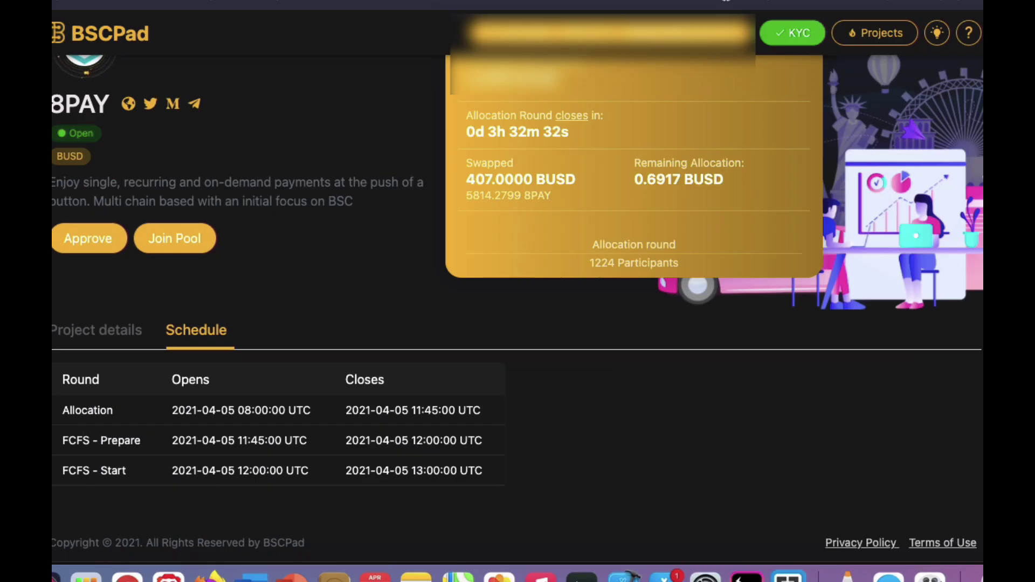
{"action": "key", "text": "super+Tab"}
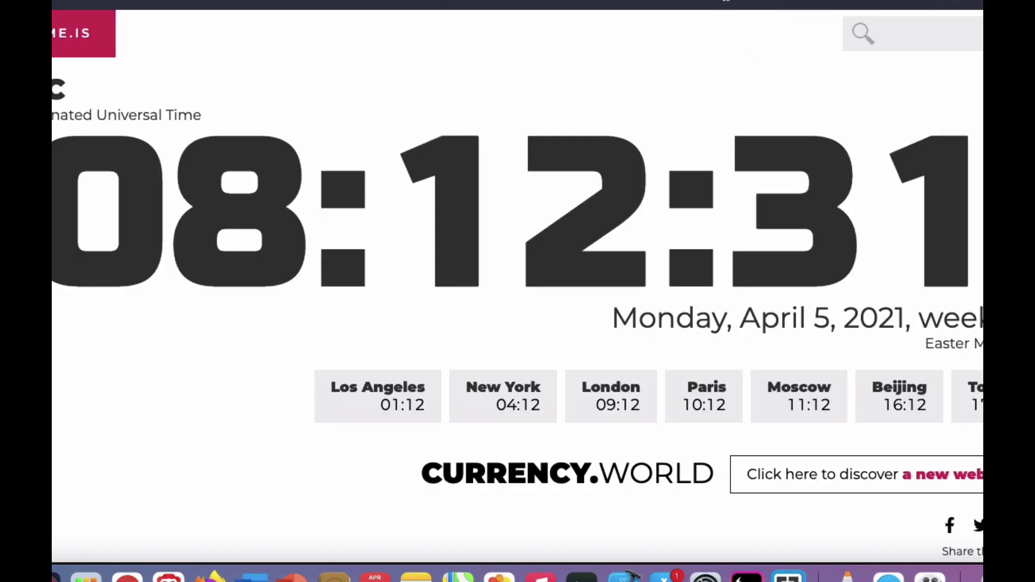
{"action": "key", "text": "super+Tab"}
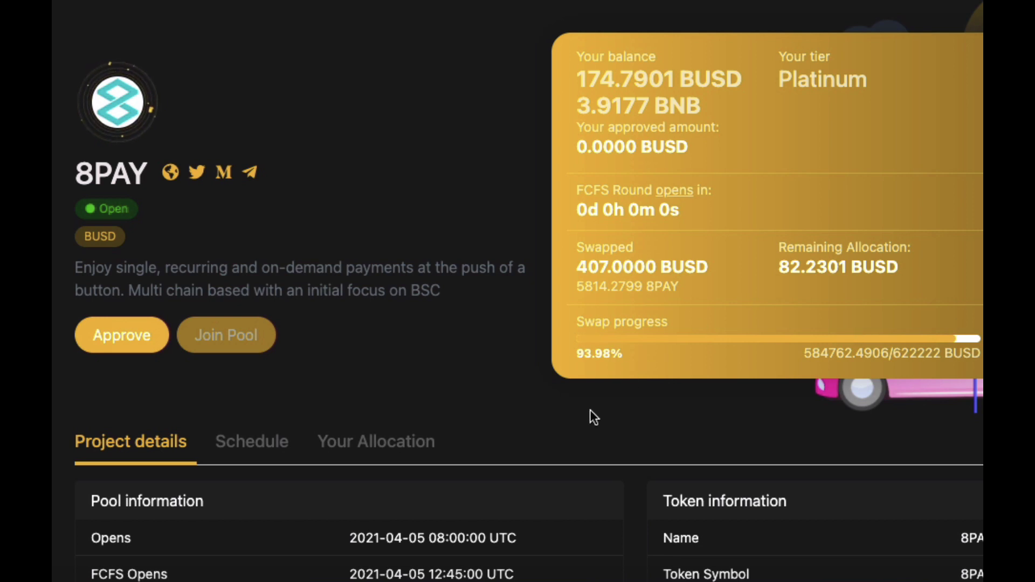
Approve 82 BUSD for the 8PAY pool's FCFS round and confirm the spending permission in the wallet
{"action": "scroll", "coordinate": [591, 415], "scroll_direction": "down", "scroll_amount": 2}
{"action": "scroll", "coordinate": [590, 410], "scroll_direction": "up", "scroll_amount": 2}
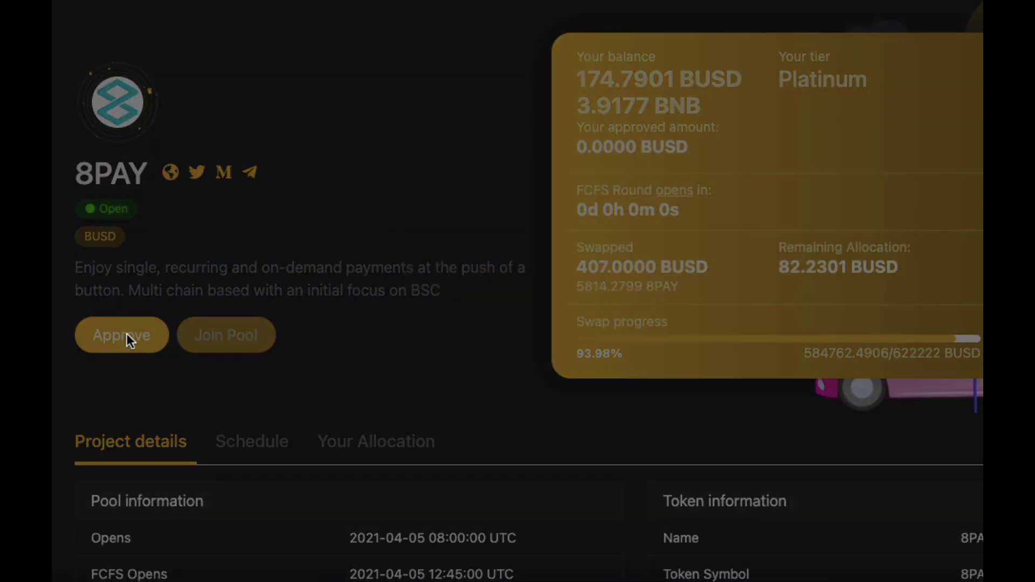
{"action": "left_click", "coordinate": [127, 334]}
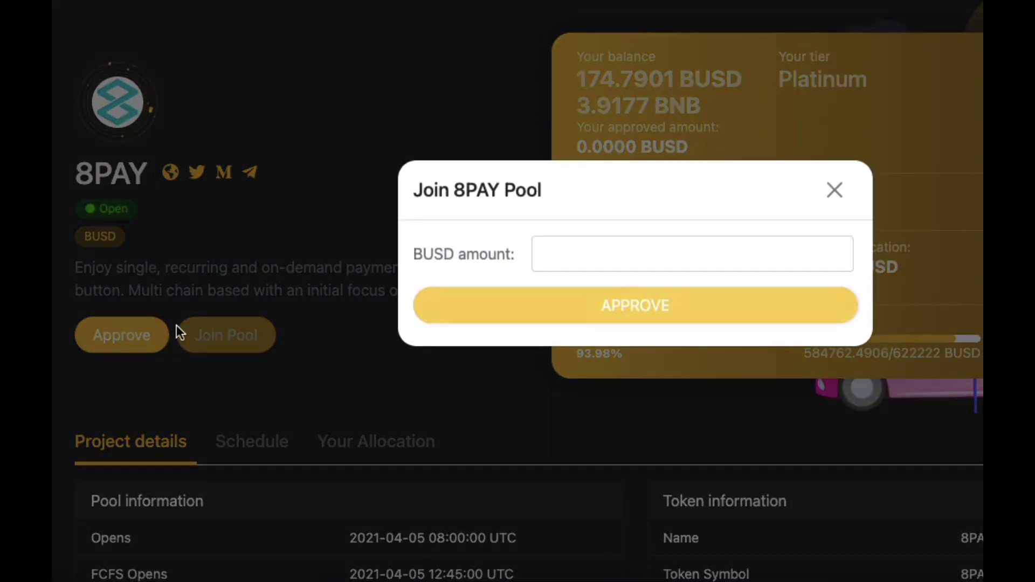
{"action": "left_click", "coordinate": [566, 254]}
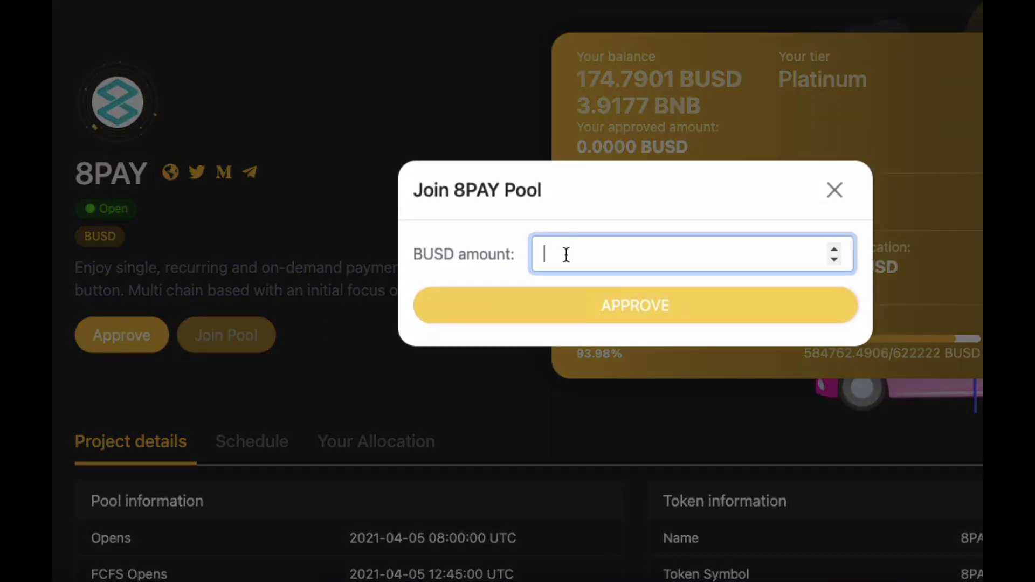
{"action": "type", "text": "82"}
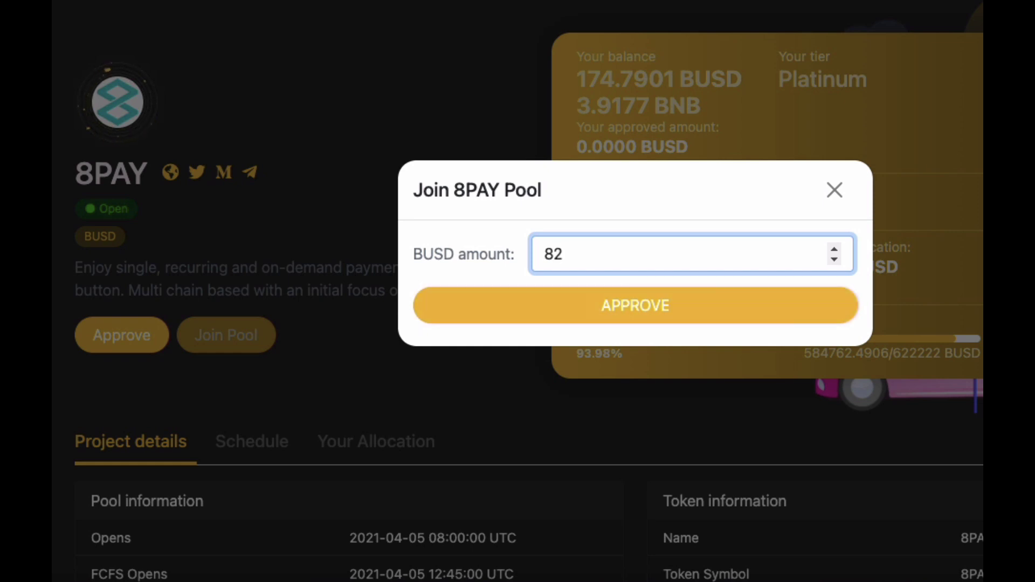
{"action": "left_click", "coordinate": [612, 304]}
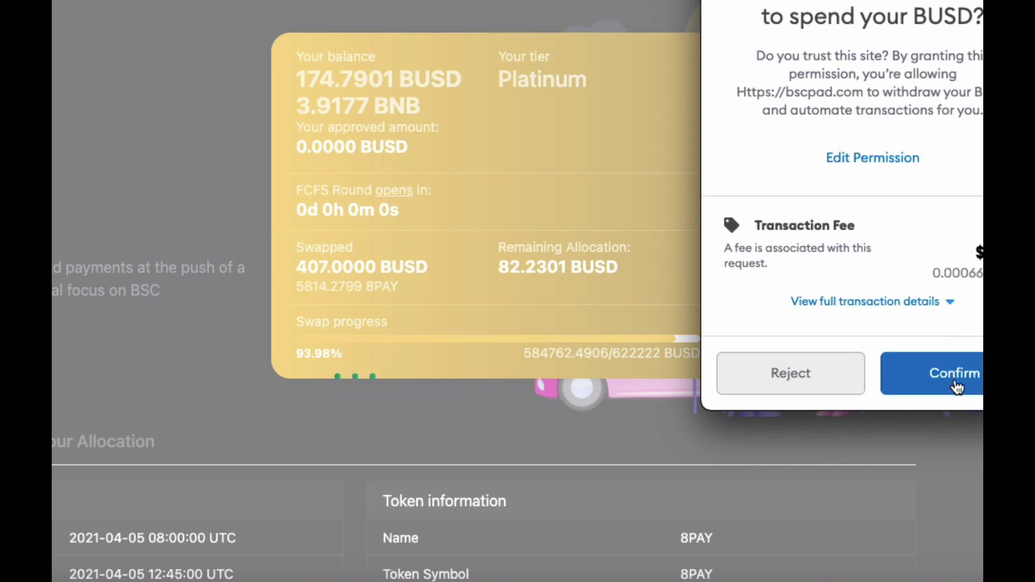
{"action": "left_click", "coordinate": [954, 380]}
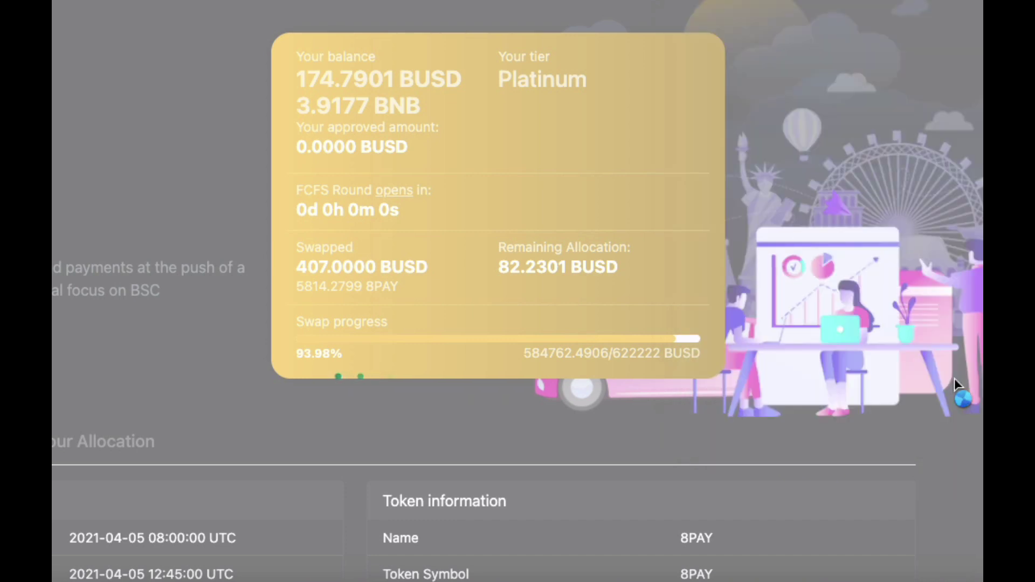